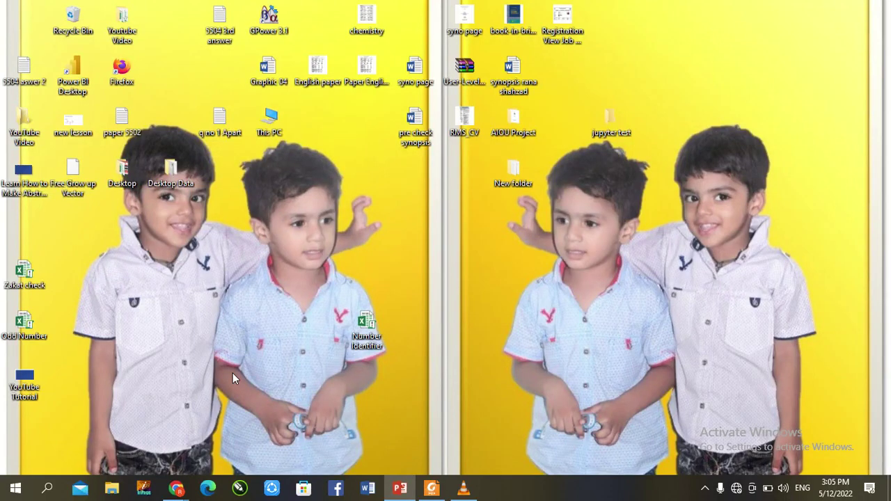
- Collapse the slide thumbnails and switch the slide to the Blank layout
{"action": "left_click", "coordinate": [397, 489]}
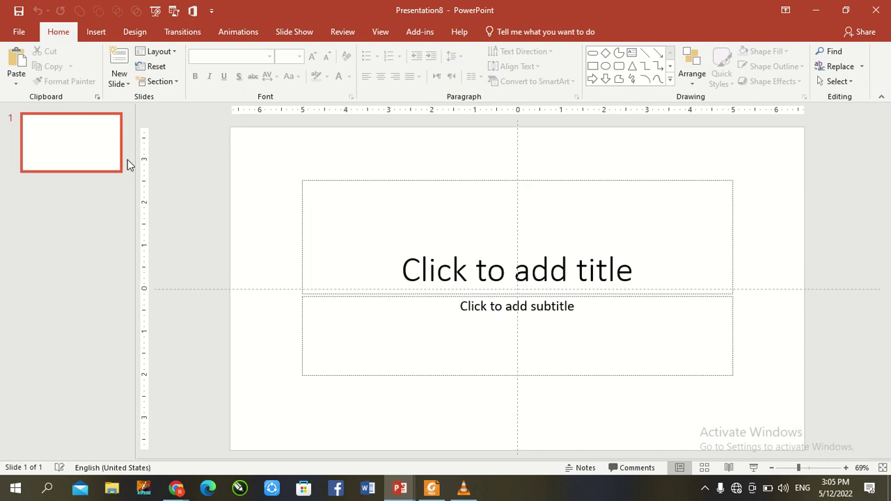
{"action": "left_click_drag", "start_coordinate": [135, 163], "coordinate": [28, 163]}
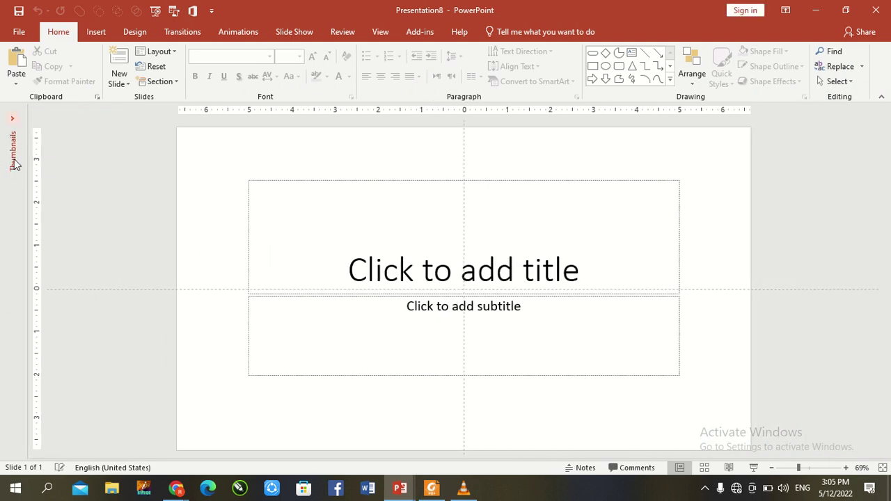
{"action": "left_click", "coordinate": [169, 52]}
{"action": "left_click", "coordinate": [181, 220]}
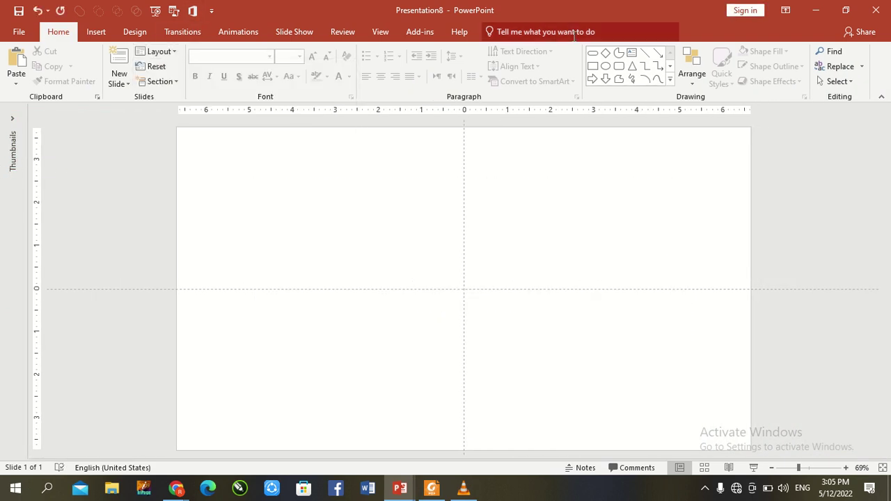
- Cover the slide with a full-size rectangle with no outline, ready for a text box
{"action": "left_click", "coordinate": [596, 66]}
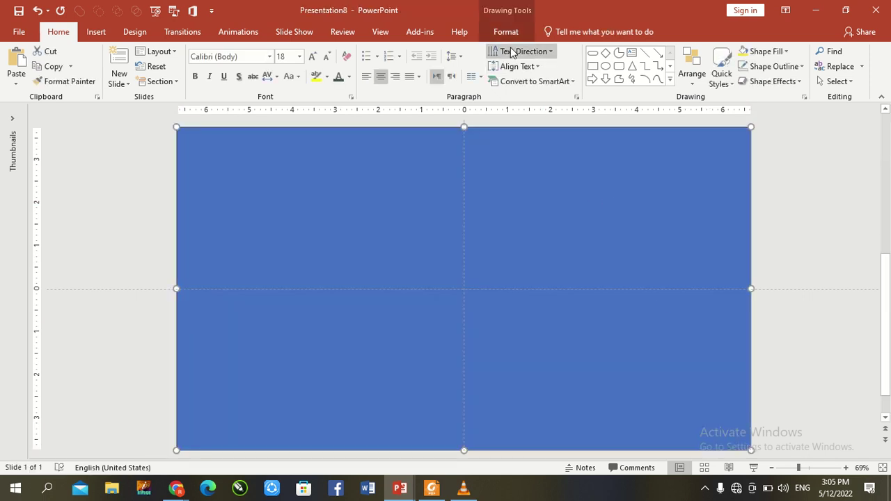
{"action": "left_click", "coordinate": [506, 31]}
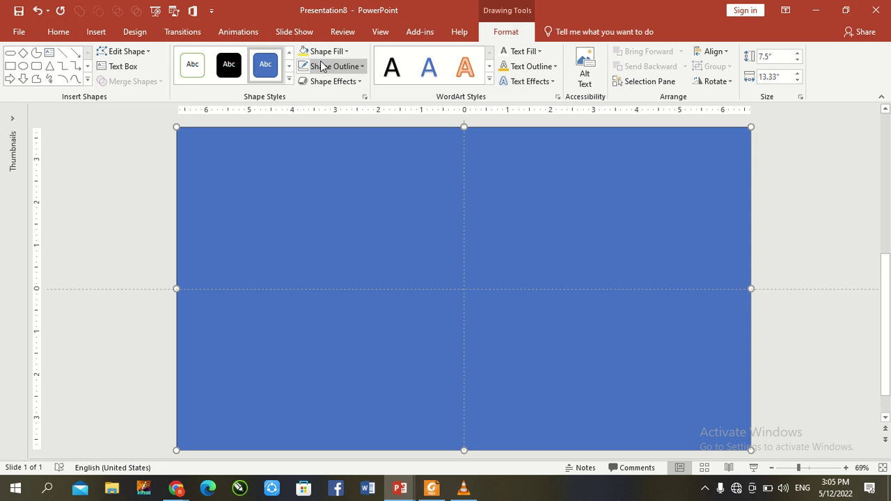
{"action": "left_click", "coordinate": [320, 65]}
{"action": "left_click", "coordinate": [332, 181]}
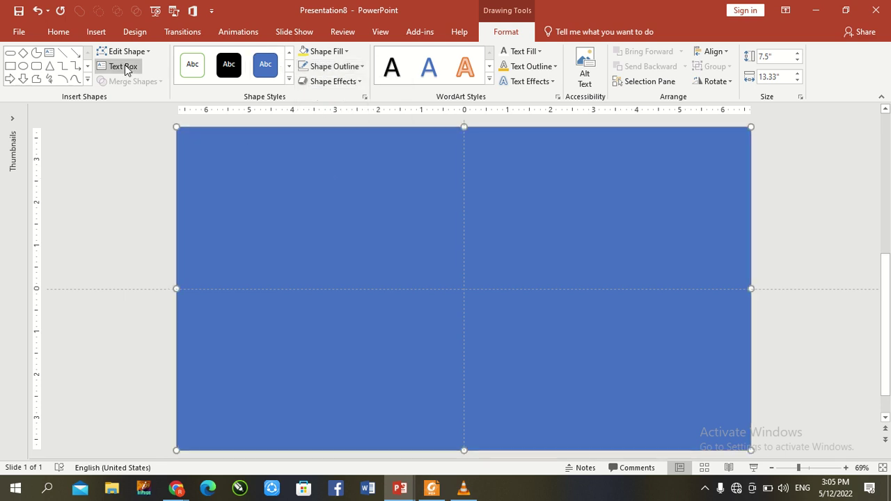
{"action": "left_click", "coordinate": [117, 66]}
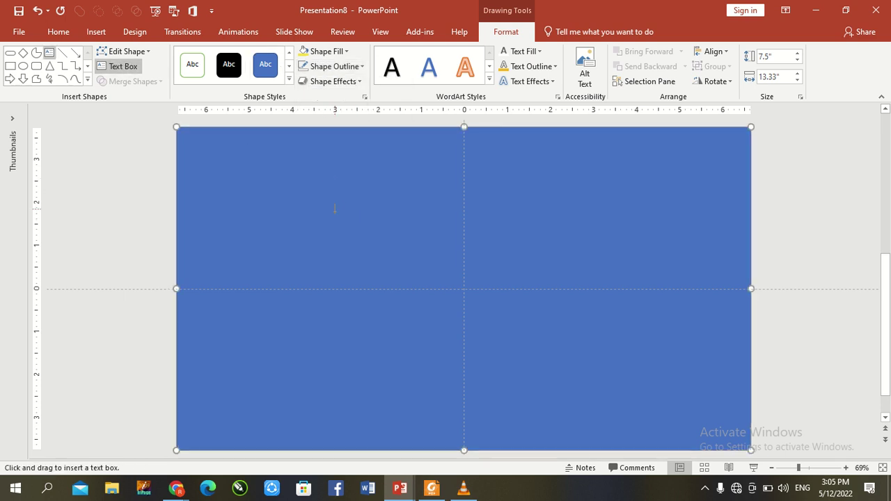
- Draw a text box reading 'MS OFFICE INSTRUCTOR' and set its text to size 70
{"action": "left_click_drag", "start_coordinate": [334, 211], "coordinate": [684, 288]}
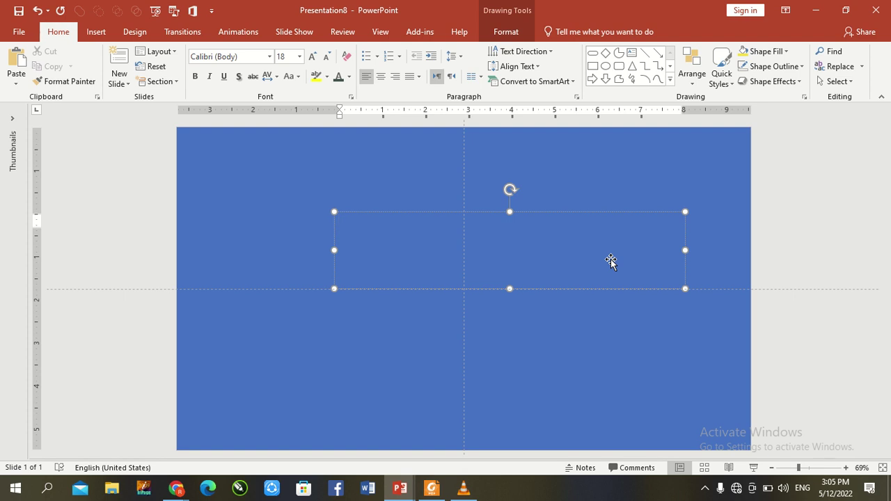
{"action": "type", "text": "MS OFFICE INSTRUCTOR"}
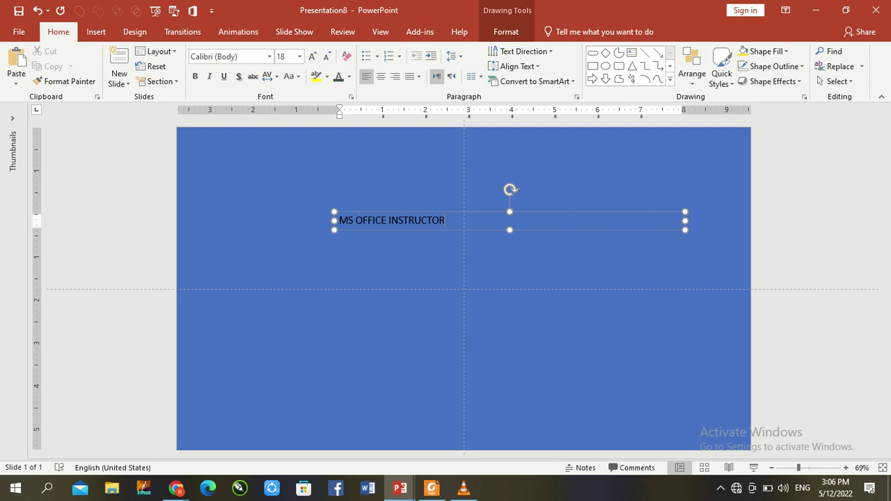
{"action": "key", "text": "ctrl+a"}
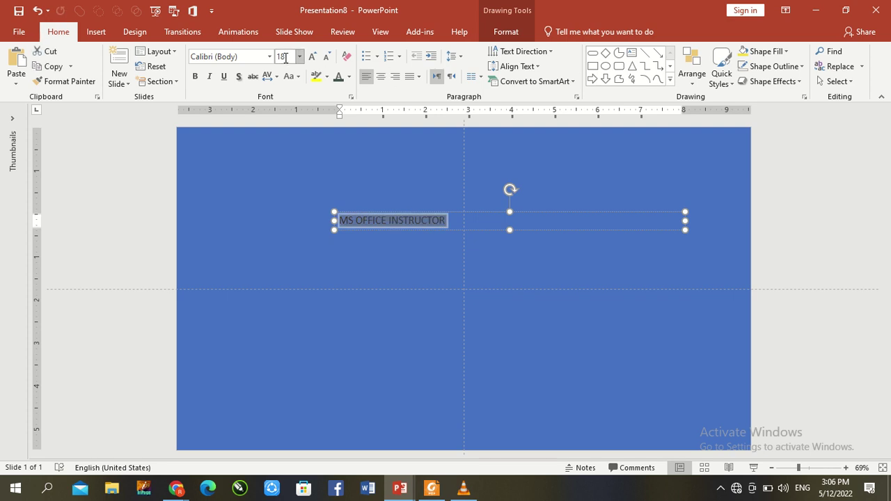
{"action": "left_click", "coordinate": [286, 58]}
{"action": "type", "text": "70"}
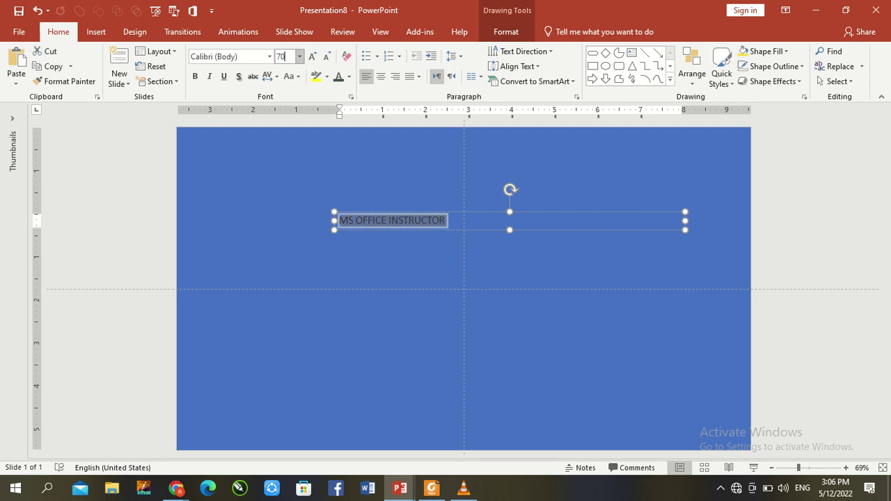
{"action": "key", "text": "Return"}
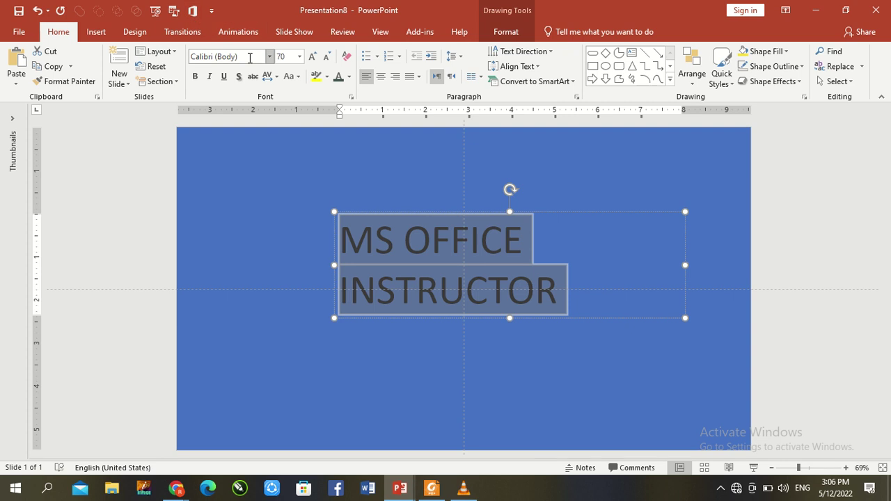
- Change the title font to Segoe UI Black and widen the box so it fits one line
{"action": "left_click", "coordinate": [250, 58]}
{"action": "type", "text": "Segoe "}
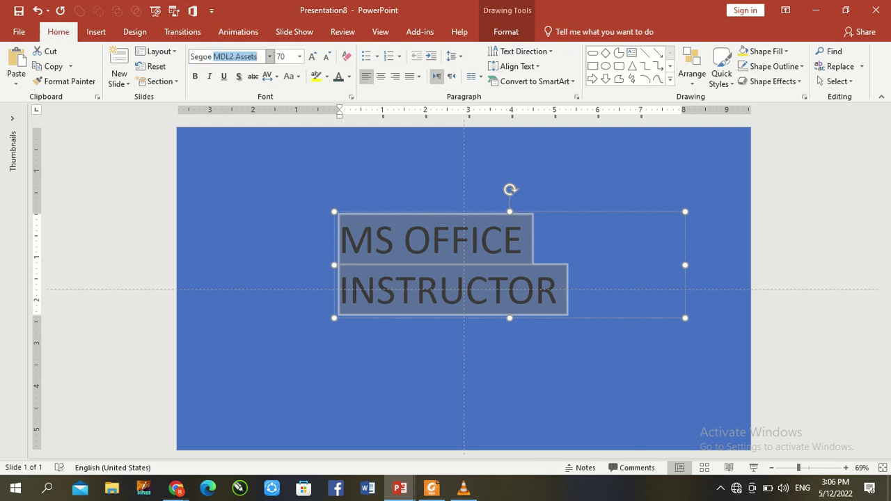
{"action": "type", "text": "UI BLack"}
{"action": "key", "text": "Return"}
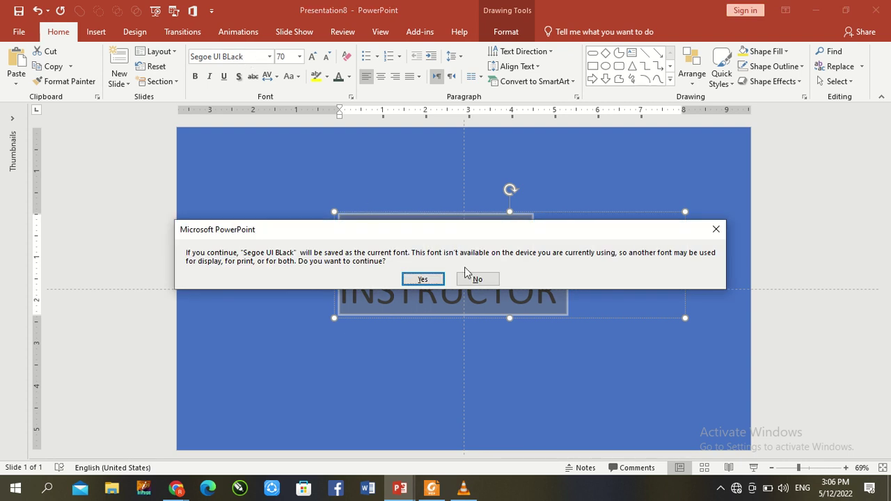
{"action": "left_click", "coordinate": [476, 279]}
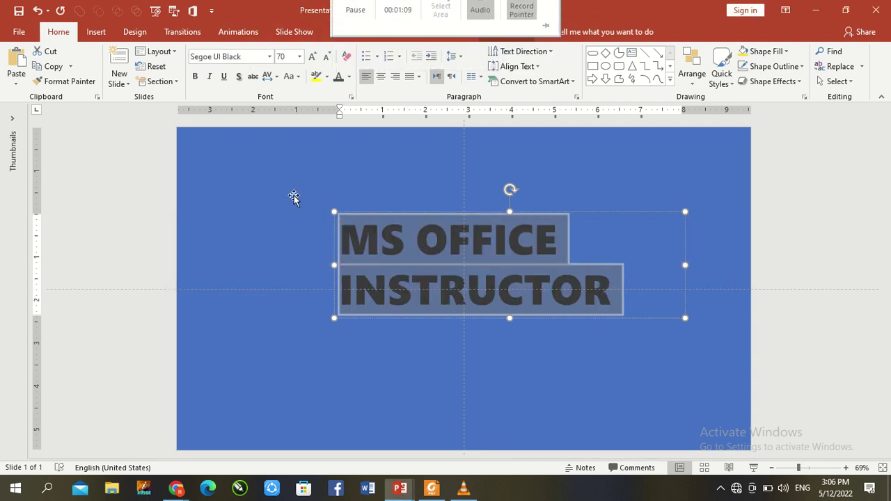
{"action": "left_click_drag", "start_coordinate": [335, 265], "coordinate": [221, 265]}
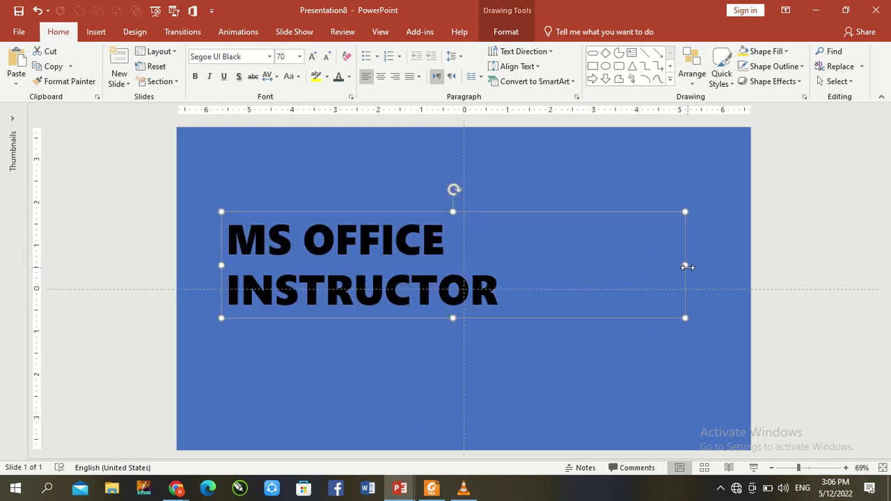
{"action": "left_click_drag", "start_coordinate": [685, 264], "coordinate": [740, 264]}
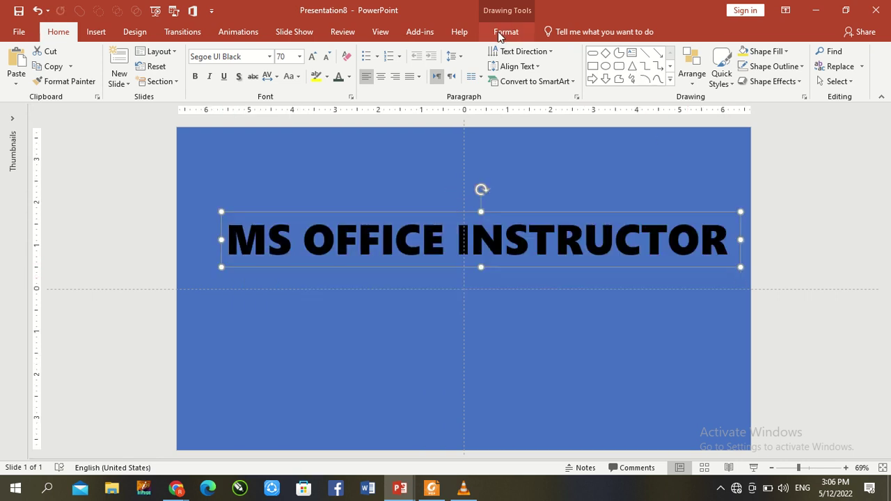
- Align the title to the centre and middle of the slide
{"action": "left_click", "coordinate": [498, 32]}
{"action": "left_click", "coordinate": [710, 52]}
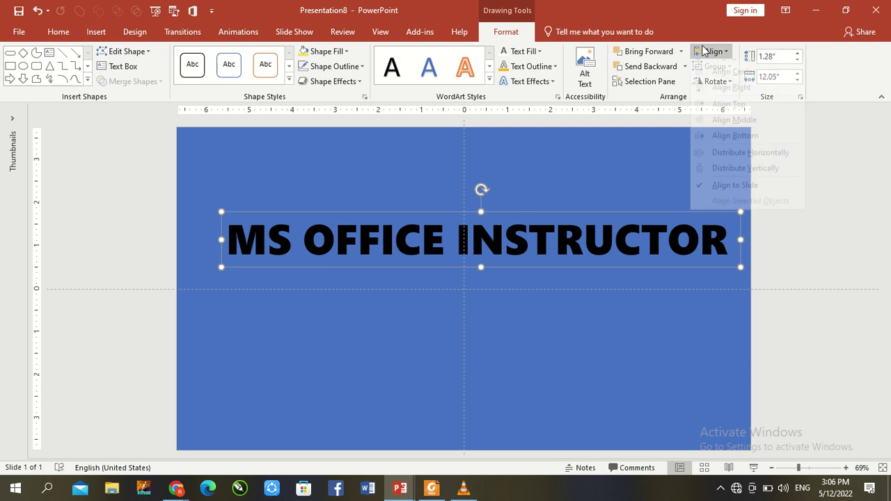
{"action": "left_click", "coordinate": [720, 85]}
{"action": "left_click", "coordinate": [711, 51]}
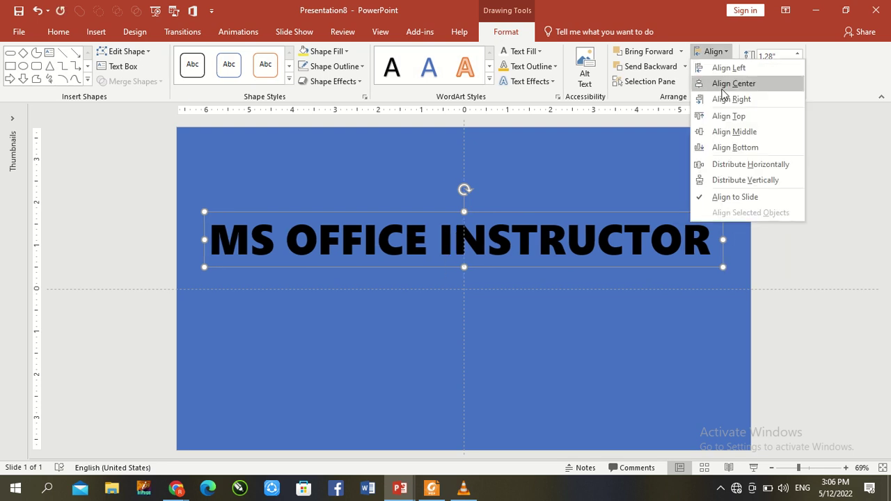
{"action": "left_click", "coordinate": [734, 131]}
- Subtract the title from the blue rectangle with Merge Shapes so the letters become holes
{"action": "left_click", "coordinate": [683, 185], "text": "shift"}
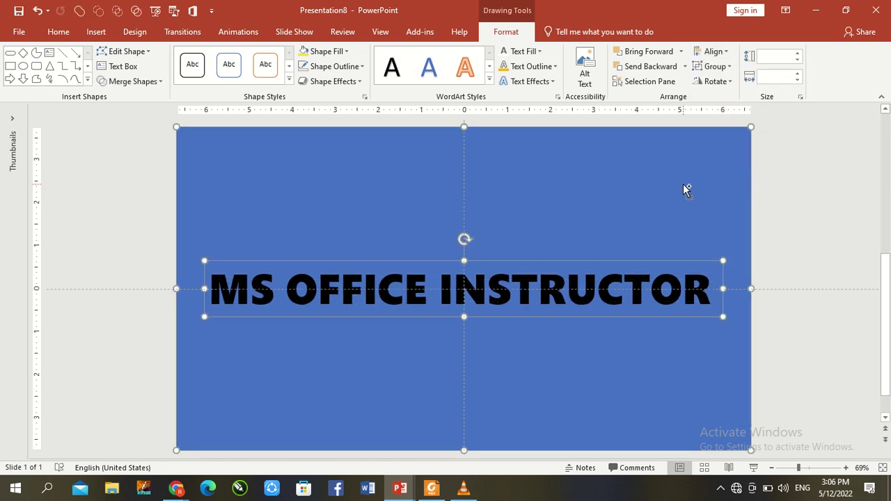
{"action": "left_click", "coordinate": [128, 81]}
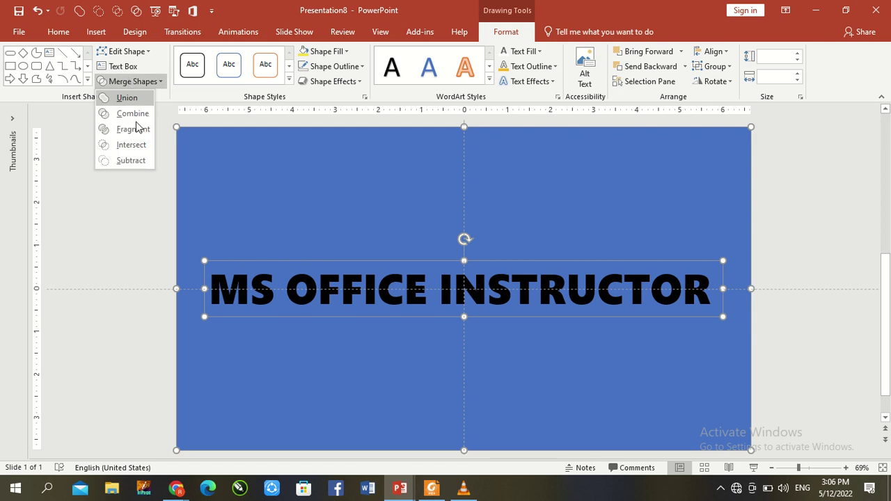
{"action": "left_click", "coordinate": [132, 160]}
{"action": "mouse_move", "coordinate": [282, 174]}
{"action": "left_mouse_down"}
{"action": "mouse_move", "coordinate": [284, 194]}
{"action": "mouse_move", "coordinate": [285, 175]}
{"action": "left_mouse_up"}
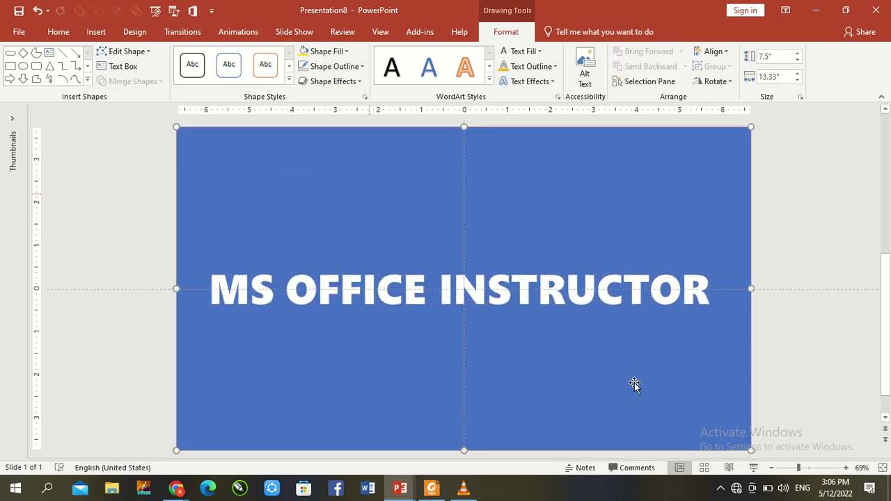
- Draw a blue rectangle bar across the title text at the whole-slide view
{"action": "left_click", "coordinate": [792, 469]}
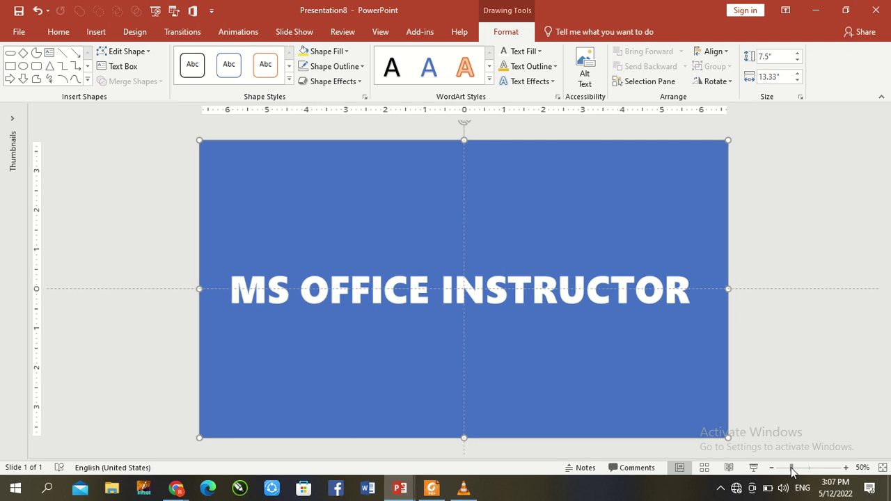
{"action": "left_click", "coordinate": [748, 333]}
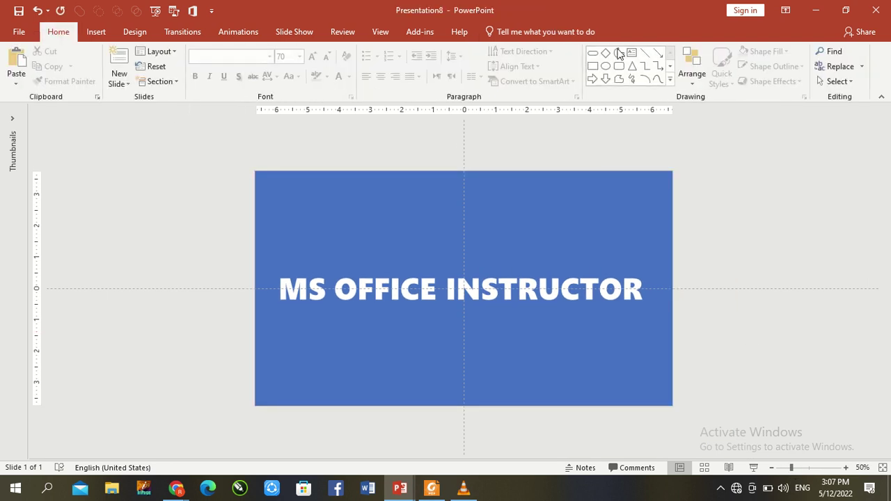
{"action": "left_click", "coordinate": [593, 66]}
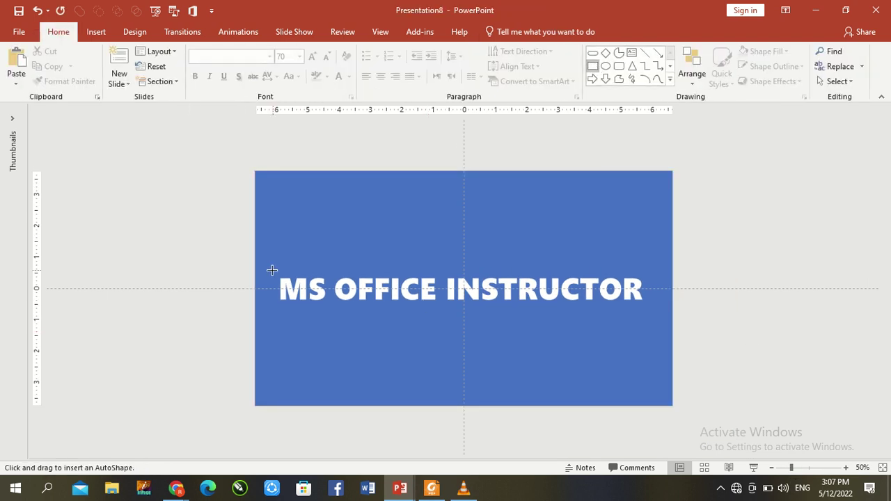
{"action": "mouse_move", "coordinate": [274, 268]}
{"action": "left_mouse_down"}
{"action": "mouse_move", "coordinate": [676, 298]}
{"action": "mouse_move", "coordinate": [663, 311]}
{"action": "left_mouse_up"}
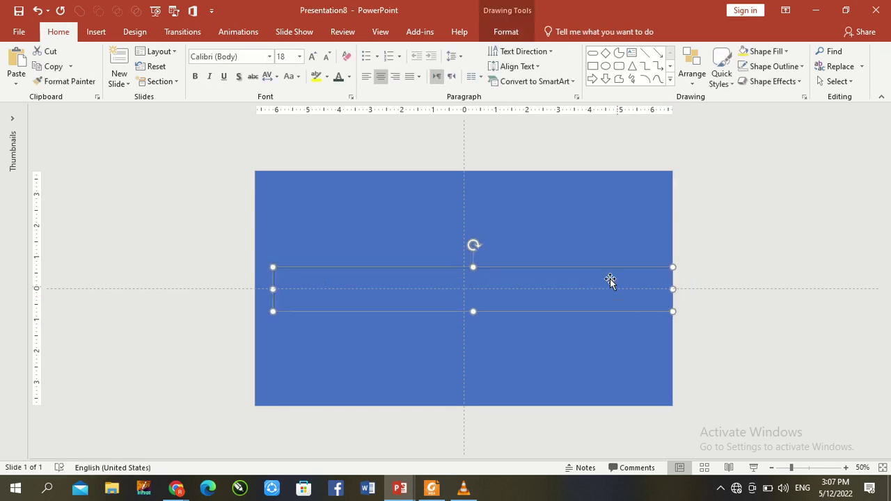
{"action": "left_click_drag", "start_coordinate": [609, 277], "coordinate": [597, 279]}
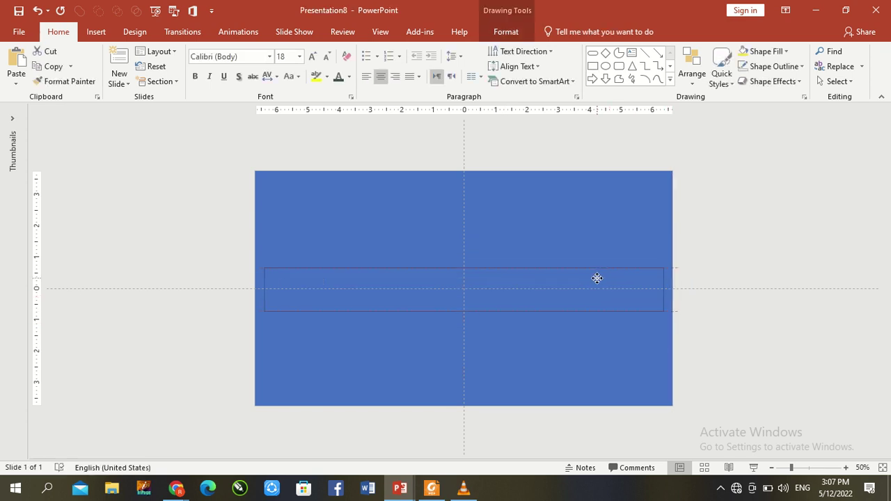
- Remove the bar's outline and move it right so it starts just after the title
{"action": "left_click", "coordinate": [506, 31]}
{"action": "left_click", "coordinate": [333, 66]}
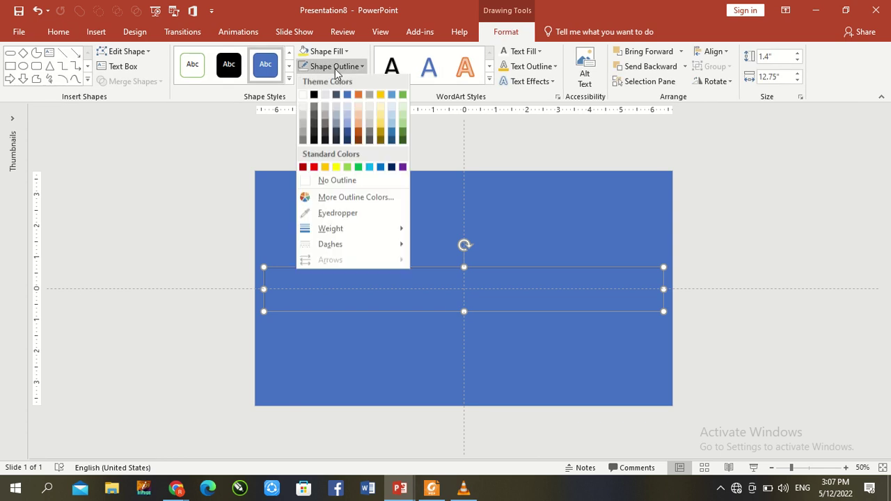
{"action": "left_click", "coordinate": [327, 181]}
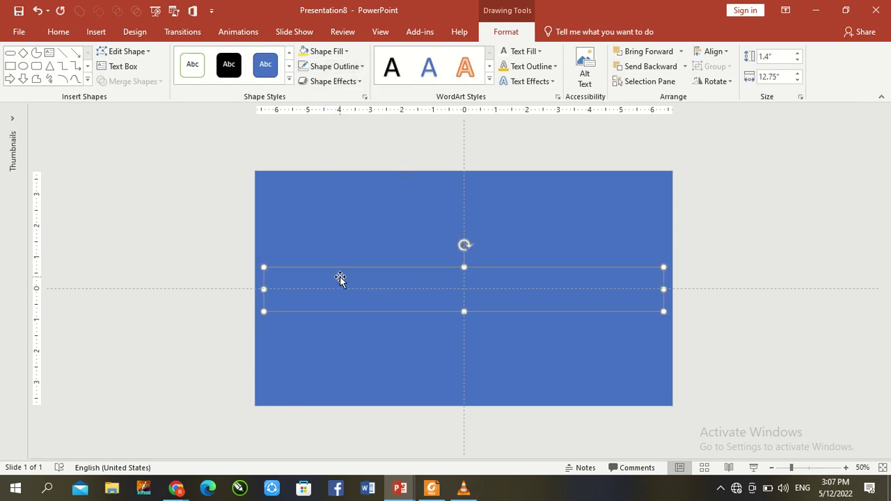
{"action": "left_click_drag", "start_coordinate": [340, 278], "coordinate": [657, 278]}
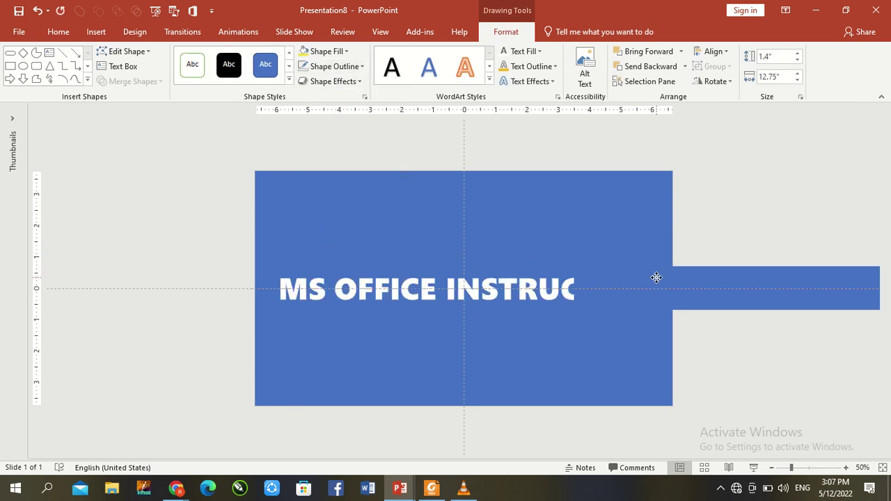
{"action": "left_click_drag", "start_coordinate": [657, 277], "coordinate": [738, 282]}
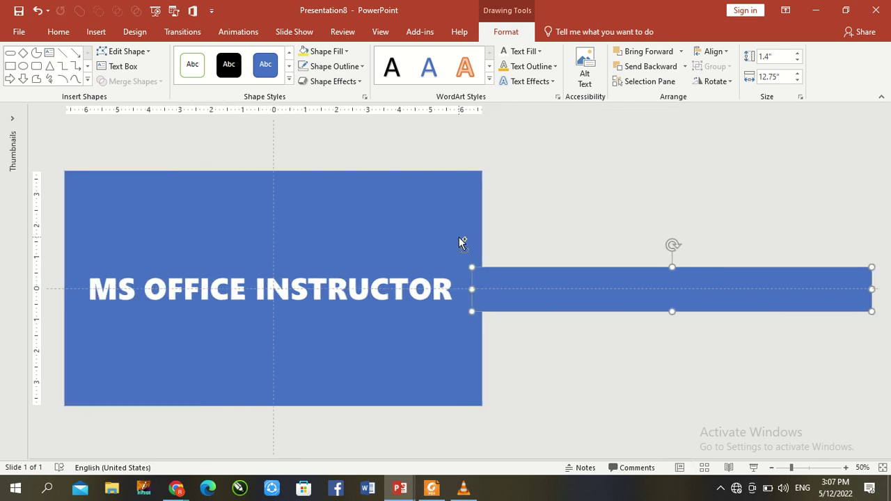
- Paste the grey-and-yellow reference image and eyedrop its grey into the long bar's fill
{"action": "key", "text": "ctrl+v"}
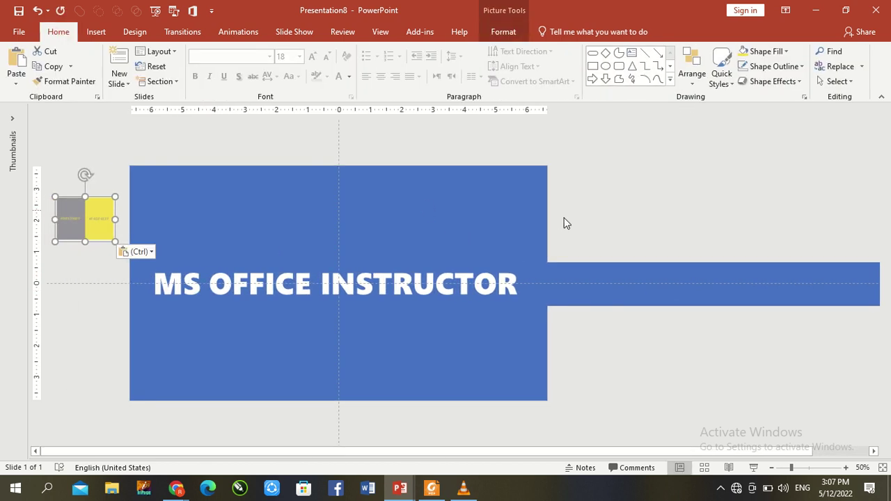
{"action": "left_click", "coordinate": [485, 33]}
{"action": "left_click", "coordinate": [608, 280]}
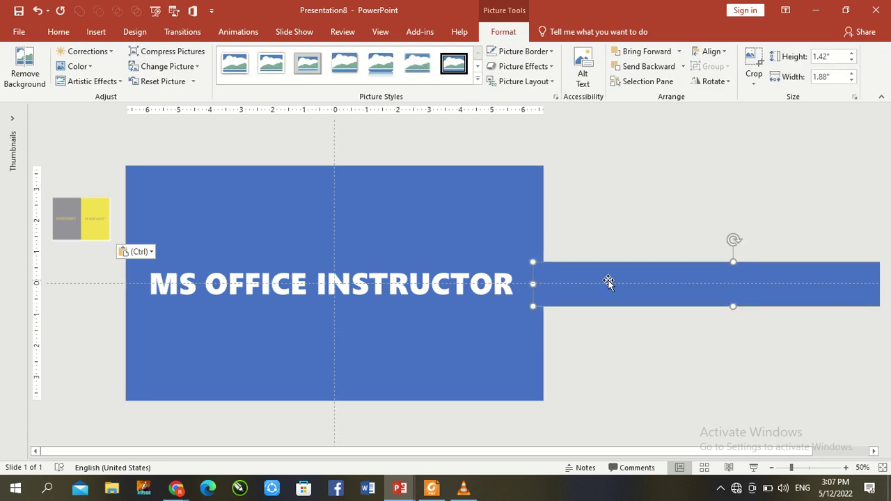
{"action": "left_click", "coordinate": [323, 51]}
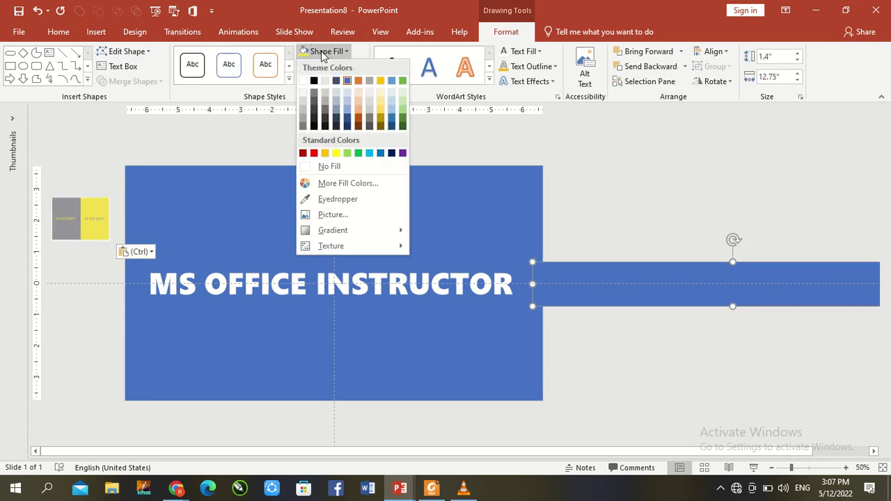
{"action": "left_click", "coordinate": [322, 201]}
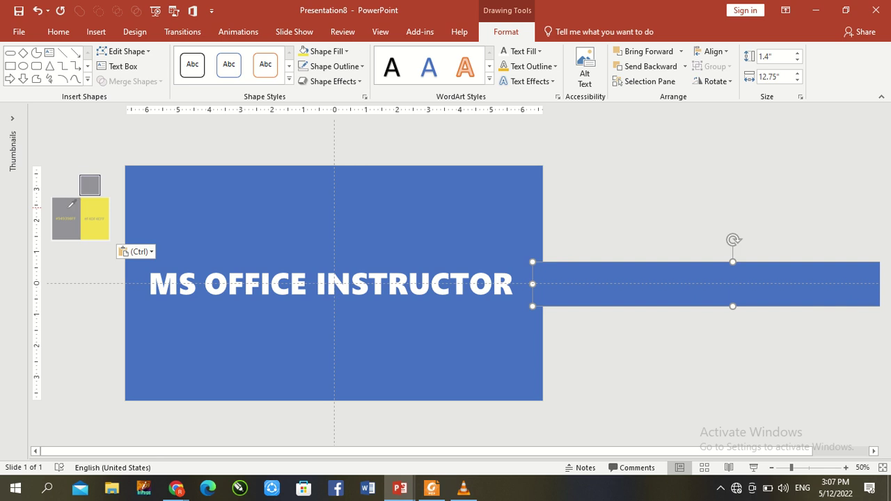
{"action": "left_click", "coordinate": [78, 206]}
{"action": "left_click", "coordinate": [613, 197]}
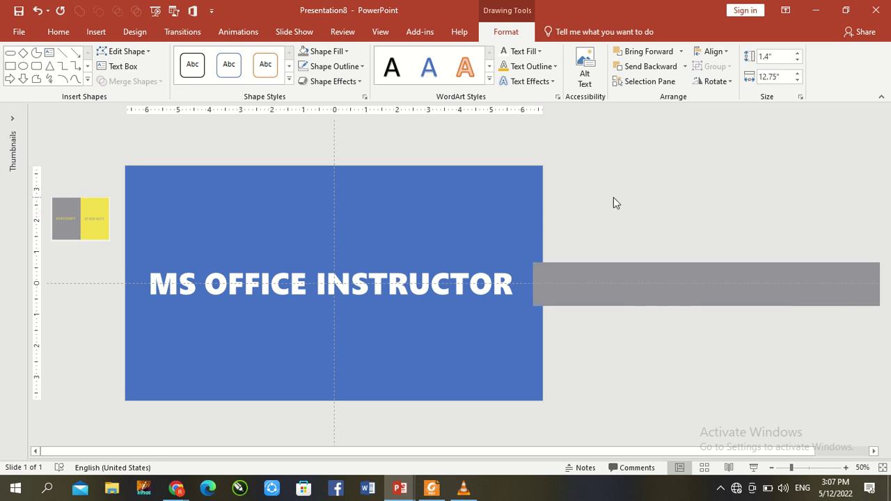
{"action": "left_click", "coordinate": [592, 66]}
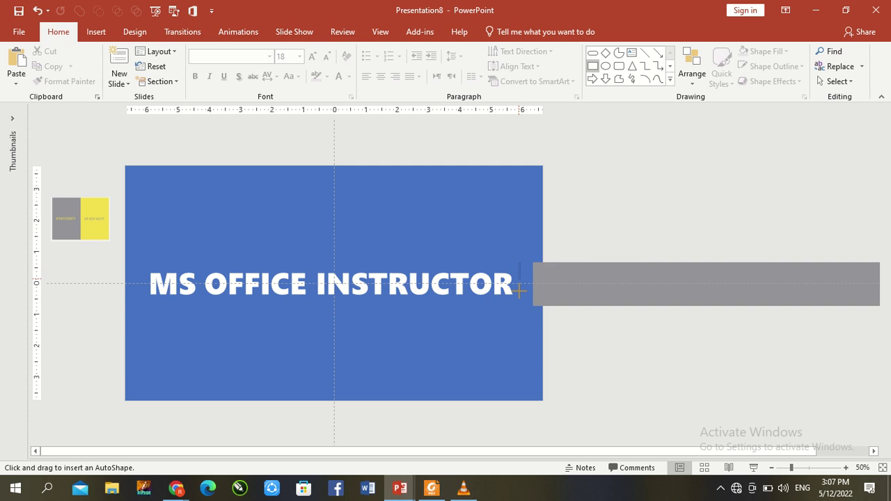
- Draw a small outline-free block at the title's end filled with the same grey
{"action": "left_click_drag", "start_coordinate": [529, 301], "coordinate": [532, 306]}
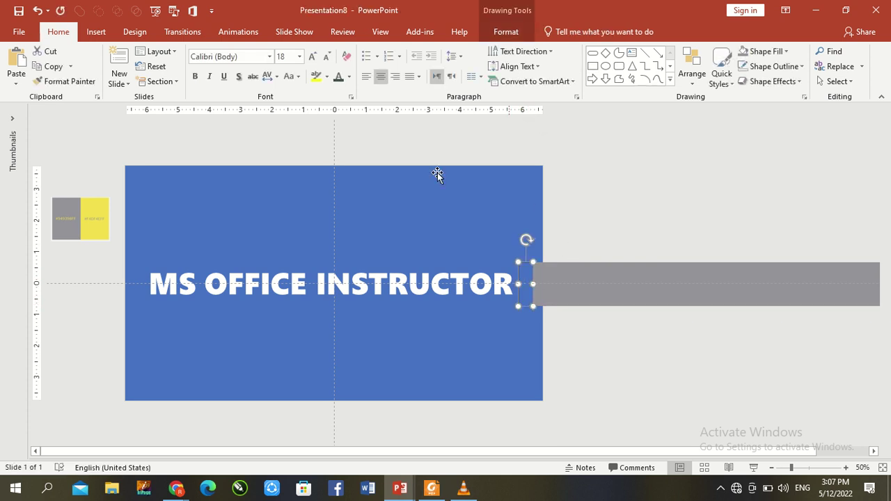
{"action": "left_click", "coordinate": [513, 32]}
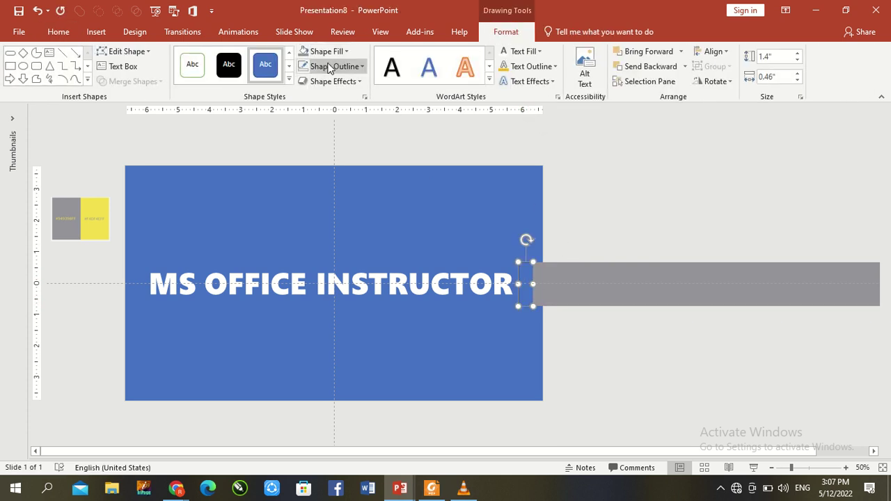
{"action": "left_click", "coordinate": [327, 66]}
{"action": "left_click", "coordinate": [309, 207]}
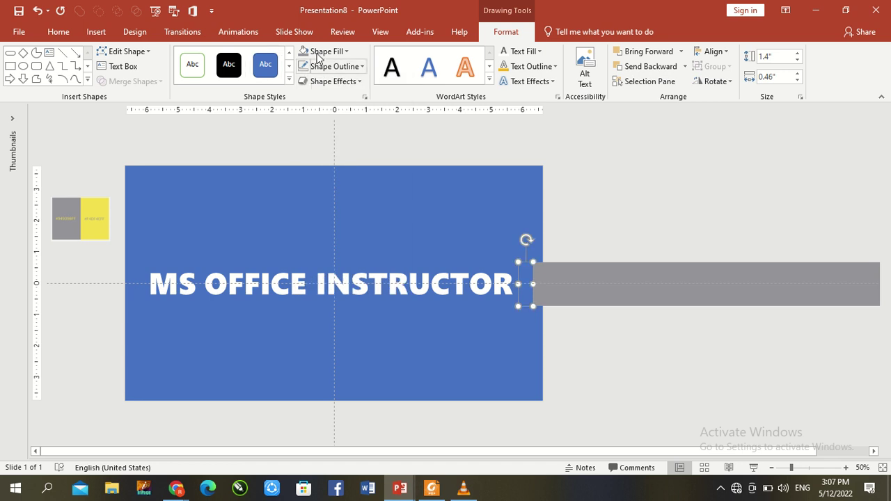
{"action": "left_click", "coordinate": [323, 51]}
{"action": "left_click", "coordinate": [303, 179]}
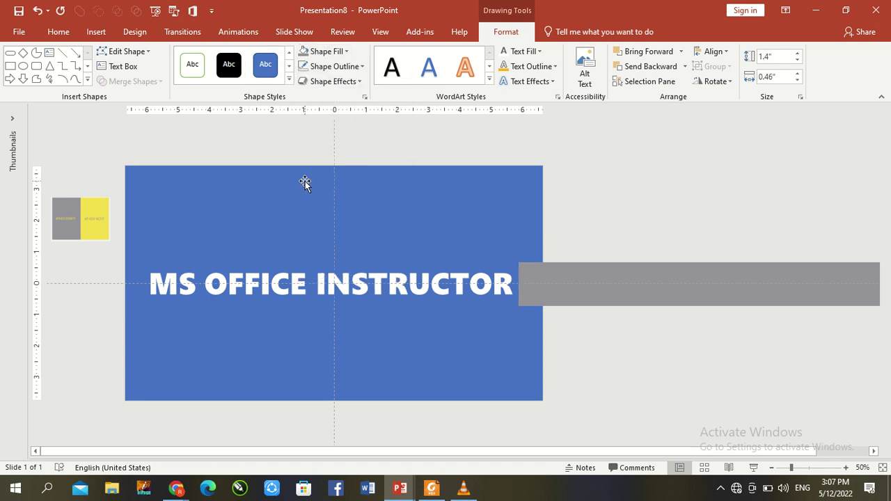
{"action": "left_click", "coordinate": [587, 244]}
- Send the long grey bar backward behind the blue background and select the small block
{"action": "left_click", "coordinate": [583, 277]}
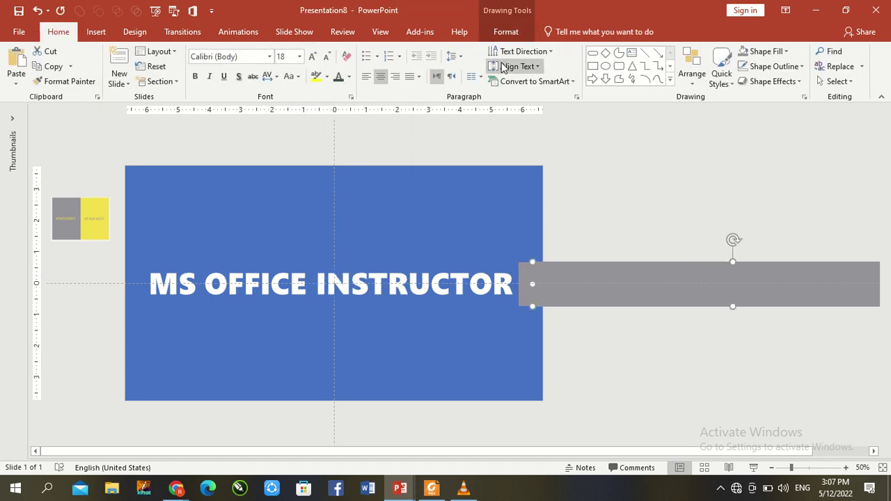
{"action": "left_click", "coordinate": [515, 35]}
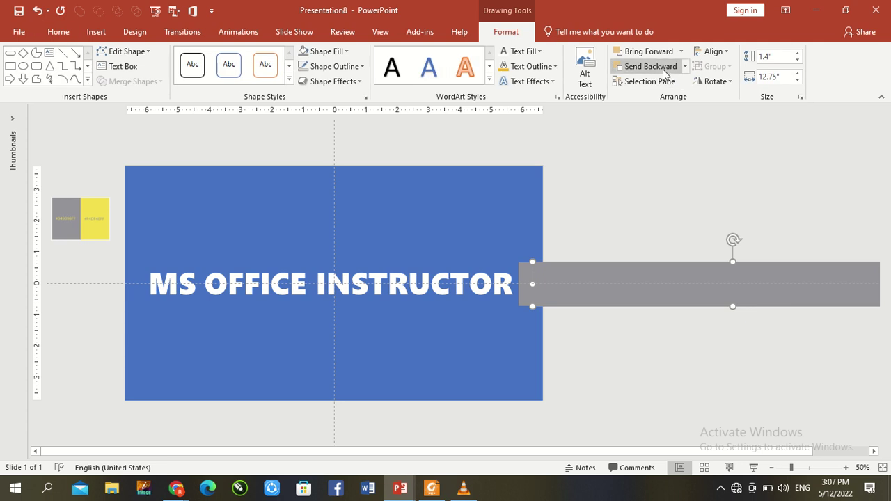
{"action": "left_click", "coordinate": [648, 66]}
{"action": "left_click", "coordinate": [615, 176]}
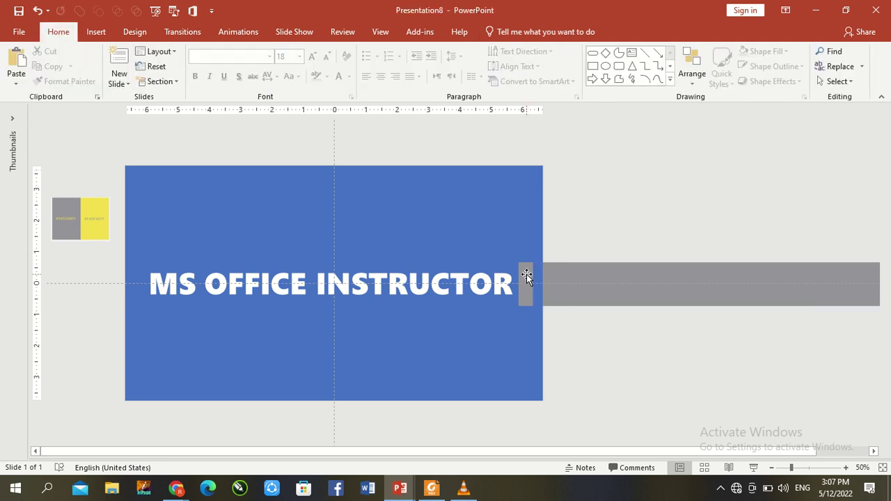
{"action": "left_click", "coordinate": [527, 274]}
- Add a Lines motion path to the grey block with the Left direction
{"action": "left_click", "coordinate": [233, 32]}
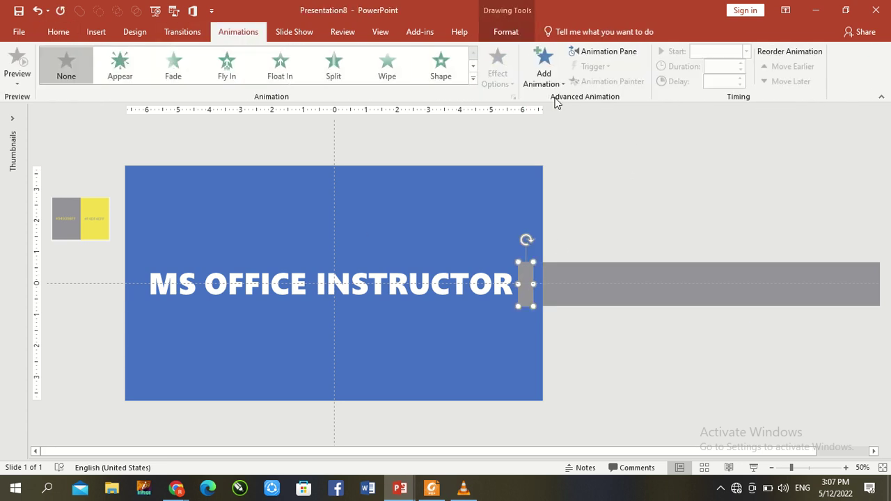
{"action": "left_click", "coordinate": [549, 83]}
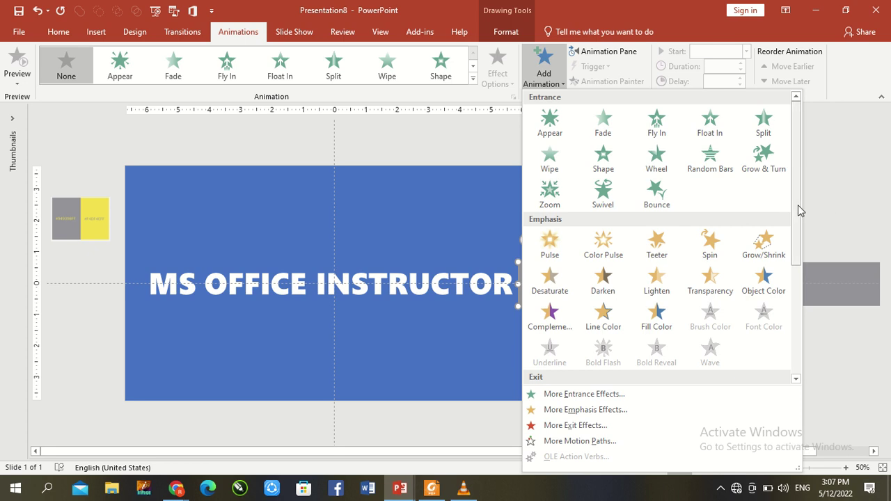
{"action": "left_click_drag", "start_coordinate": [796, 205], "coordinate": [805, 348]}
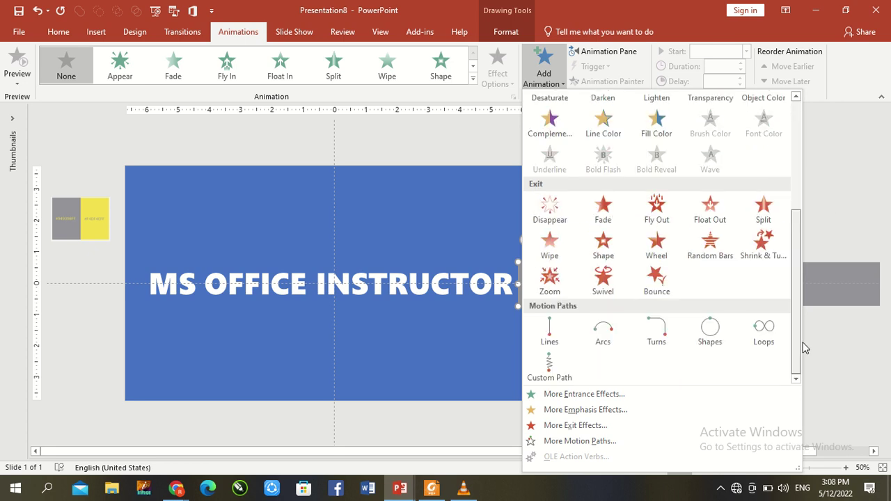
{"action": "left_click", "coordinate": [549, 341]}
{"action": "left_click", "coordinate": [499, 70]}
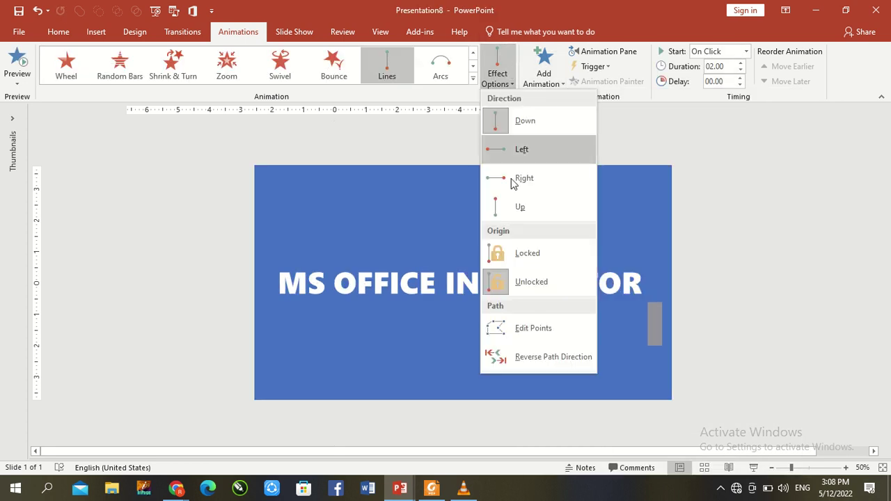
{"action": "left_click", "coordinate": [518, 156]}
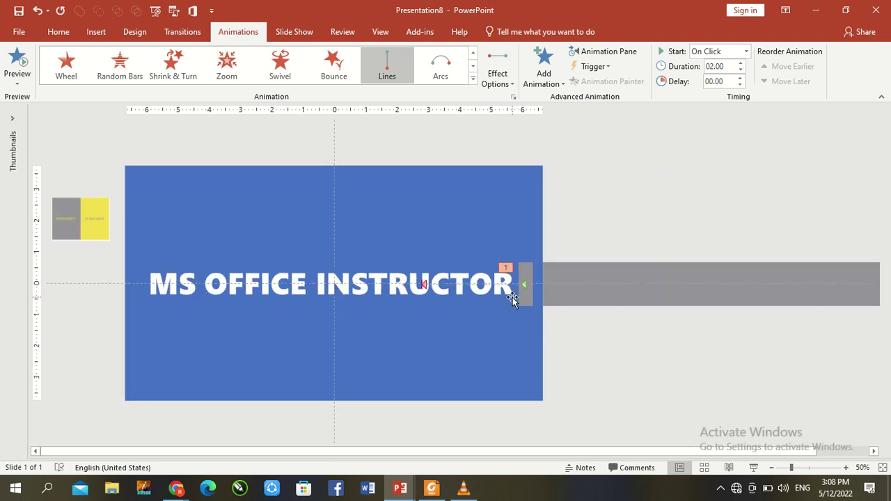
- Stretch the motion path's end point to just before 'MS'
{"action": "left_click", "coordinate": [427, 284]}
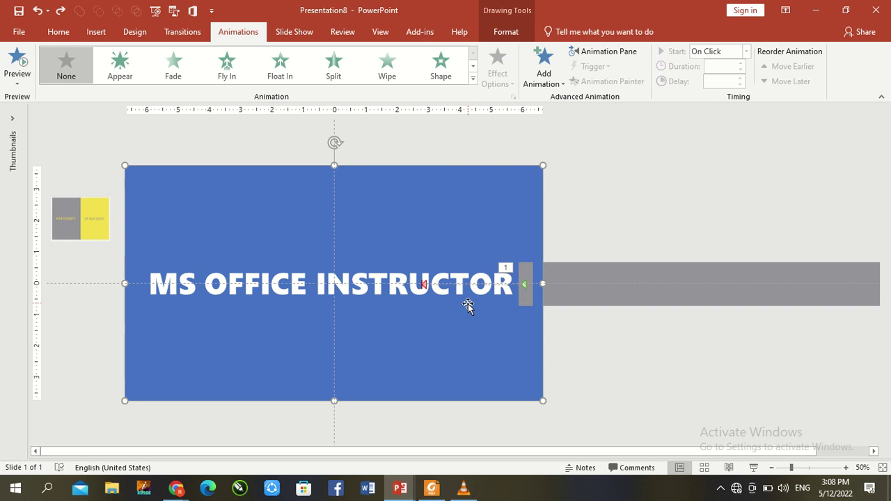
{"action": "left_click", "coordinate": [423, 283]}
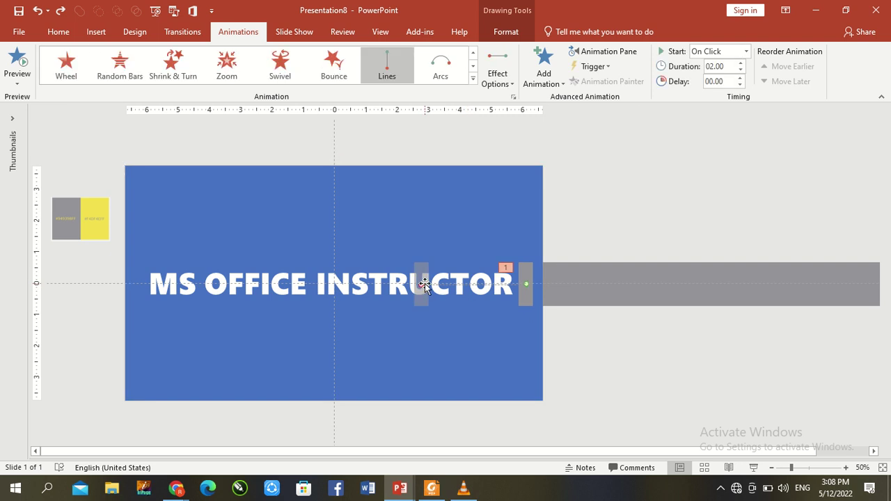
{"action": "left_click_drag", "start_coordinate": [422, 284], "coordinate": [137, 295]}
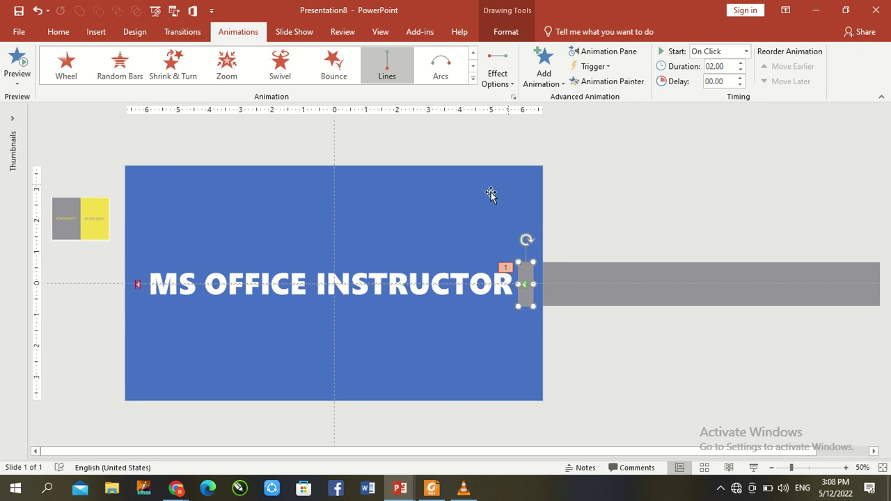
- Copy the block's line animation onto the long grey bar and select both animations in the Animation Pane
{"action": "left_click", "coordinate": [602, 81]}
{"action": "left_click", "coordinate": [642, 268]}
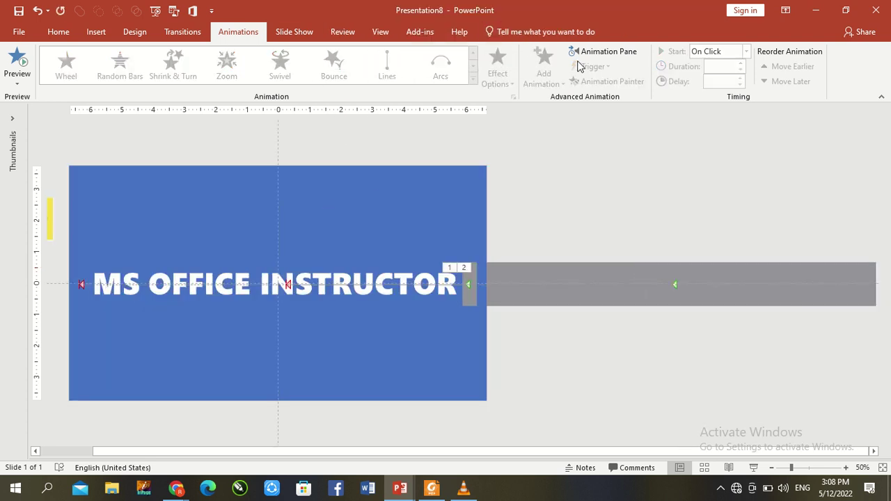
{"action": "left_click", "coordinate": [604, 53]}
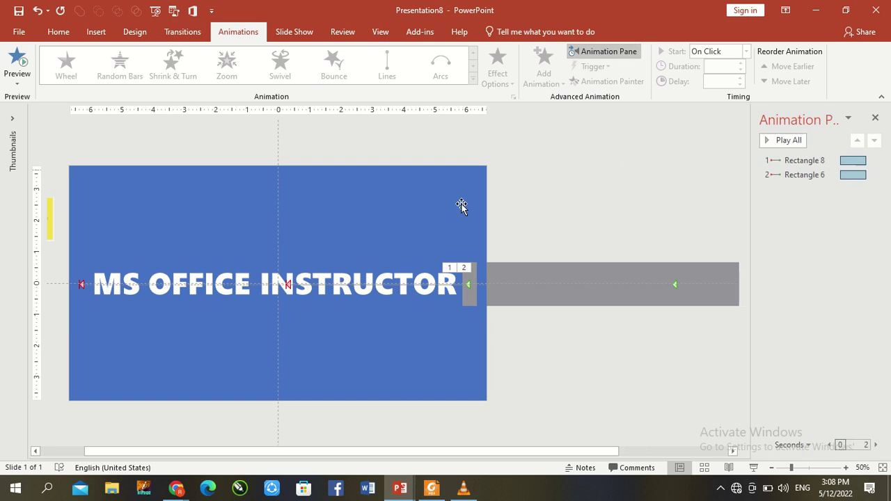
{"action": "left_click", "coordinate": [787, 175]}
{"action": "key", "text": "ctrl+a"}
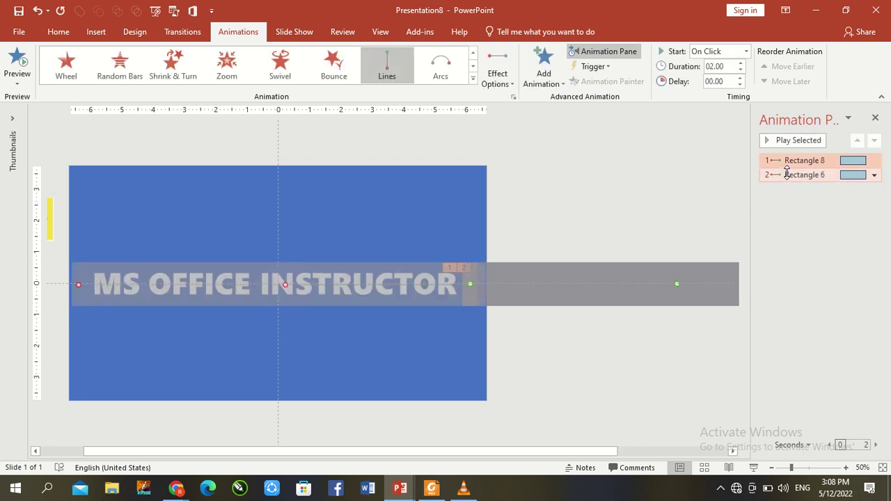
- Set both animations to start With Previous with a 01.00 duration
{"action": "left_click", "coordinate": [747, 53]}
{"action": "left_click", "coordinate": [736, 80]}
{"action": "type", "text": "1."}
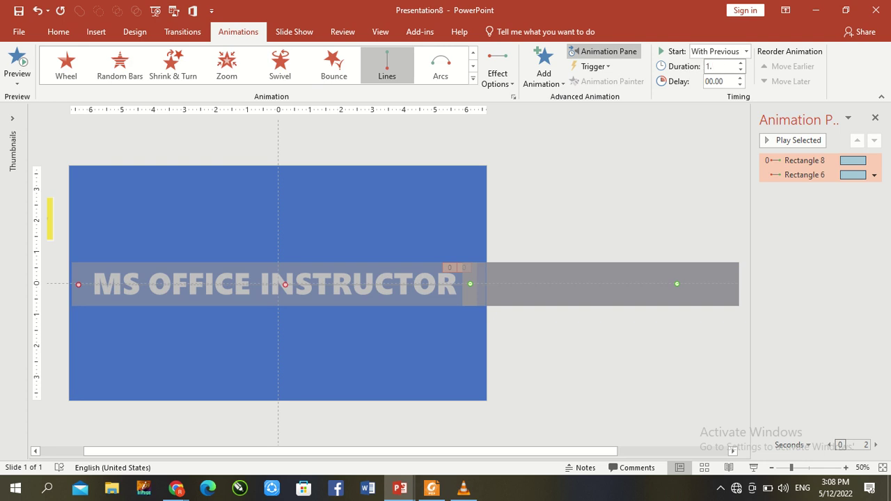
{"action": "key", "text": "Return"}
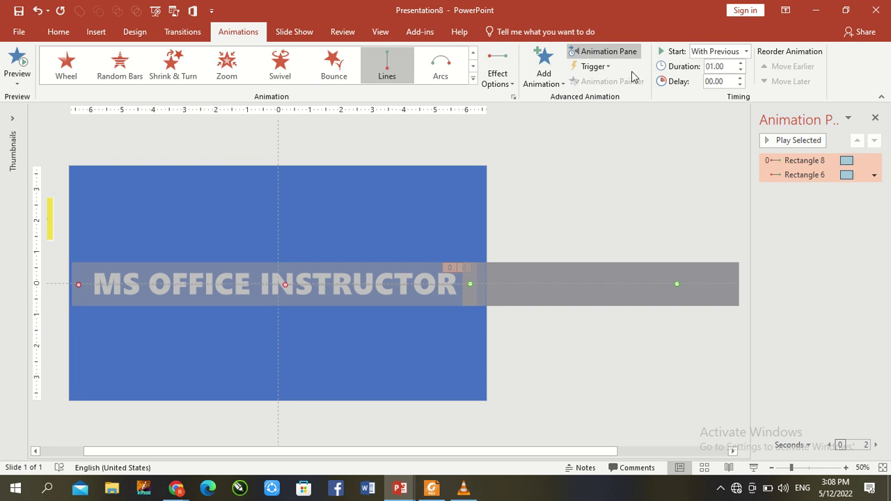
{"action": "left_click", "coordinate": [605, 183]}
- Fill the blue rectangle with the swatch's yellow using the Shape Fill eyedropper
{"action": "left_click", "coordinate": [326, 178]}
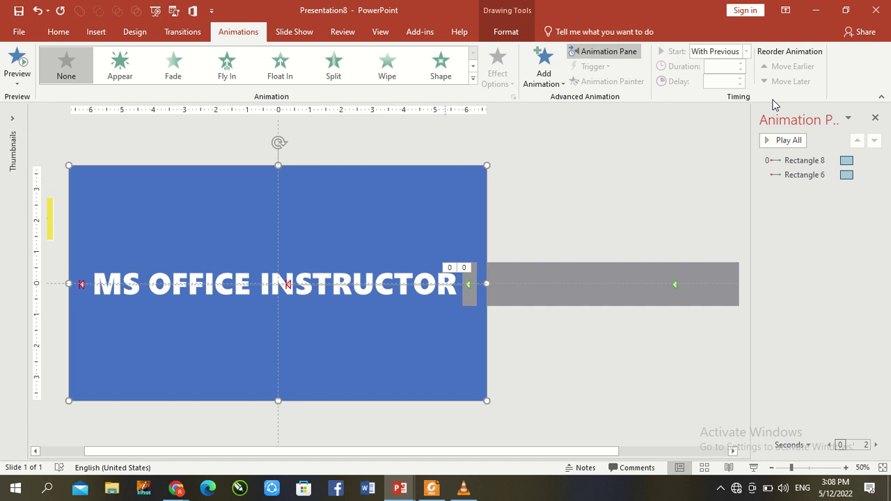
{"action": "left_click", "coordinate": [875, 121]}
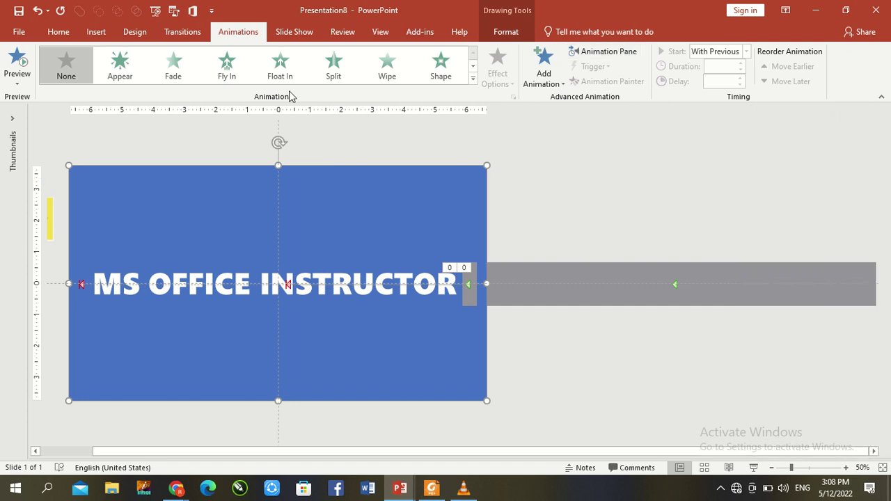
{"action": "left_click", "coordinate": [504, 32]}
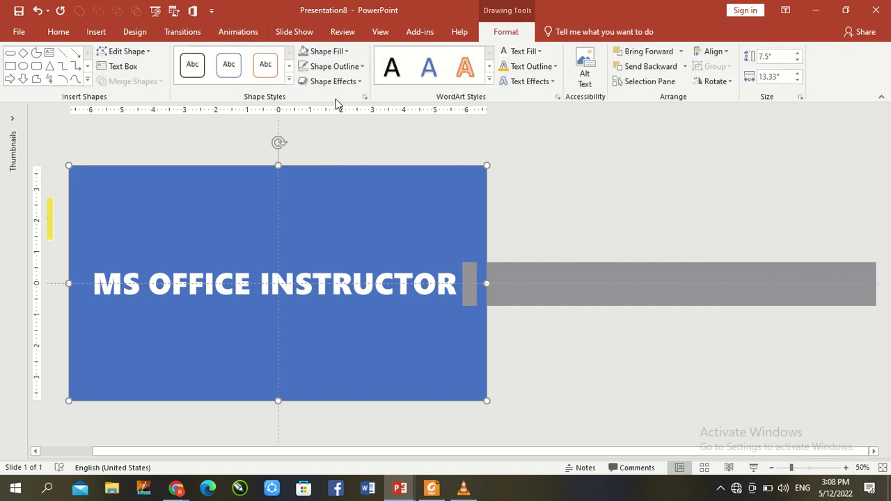
{"action": "left_click", "coordinate": [332, 52]}
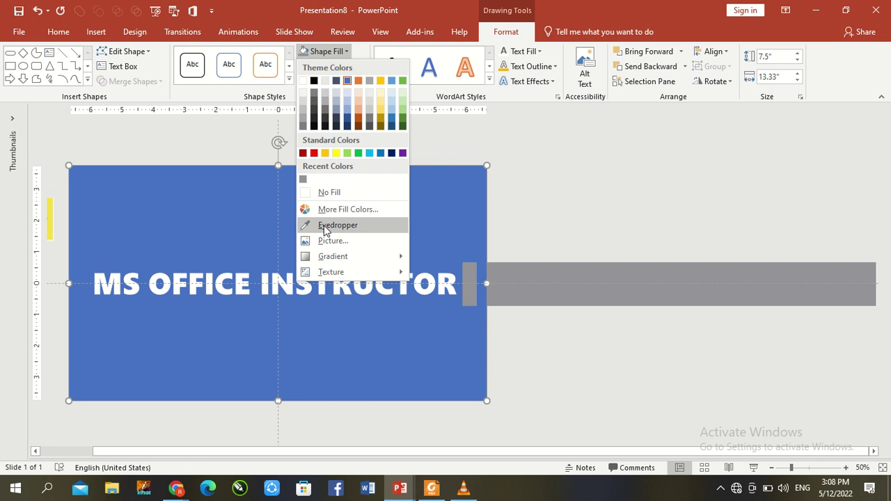
{"action": "left_click", "coordinate": [327, 224]}
{"action": "left_click", "coordinate": [51, 214]}
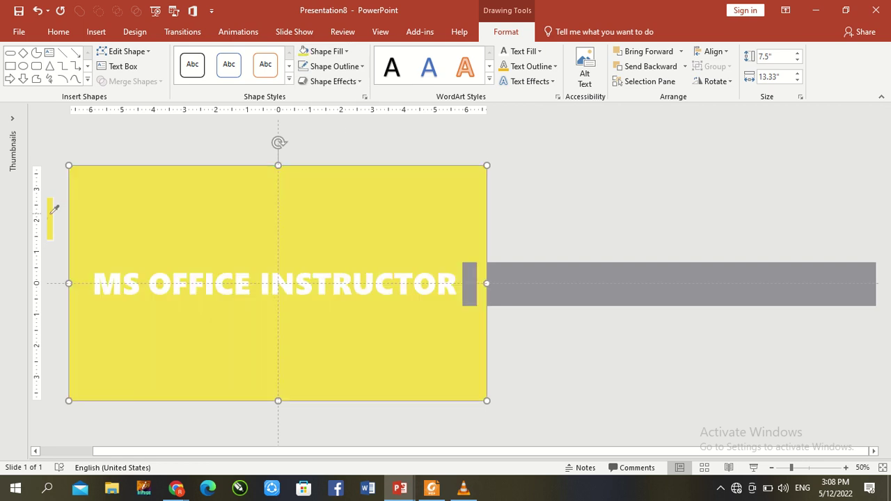
{"action": "left_click", "coordinate": [586, 173]}
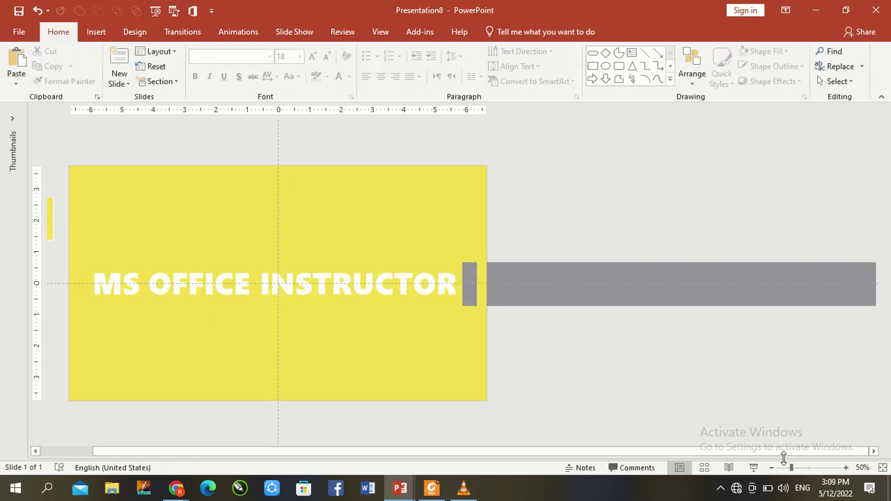
- Set the slide background to the same yellow with the Format Background eyedropper
{"action": "left_click_drag", "start_coordinate": [786, 468], "coordinate": [783, 468]}
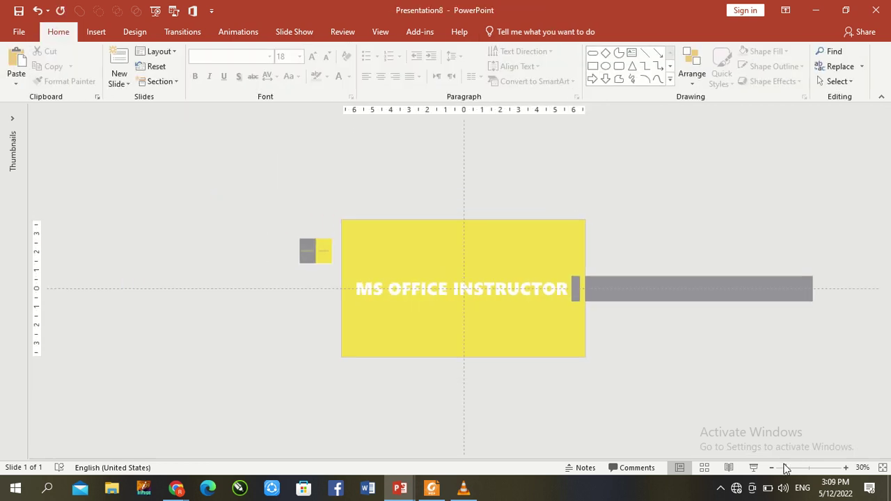
{"action": "right_click", "coordinate": [645, 341]}
{"action": "left_click", "coordinate": [680, 315]}
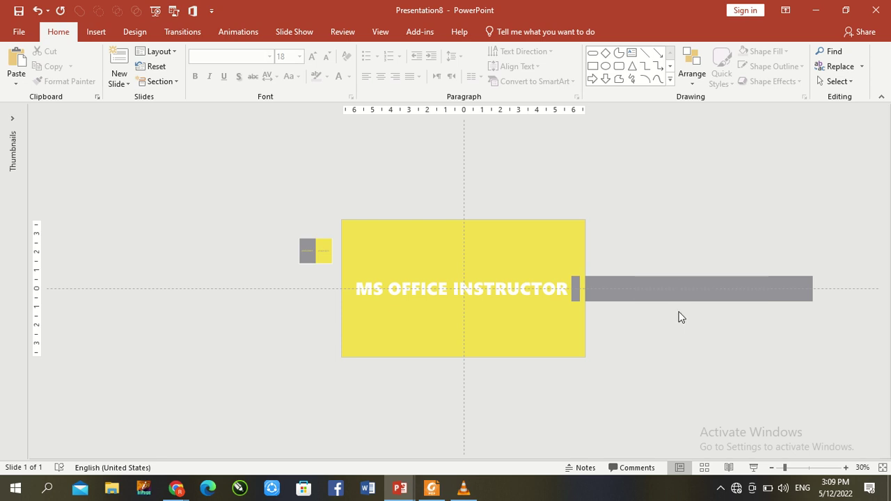
{"action": "left_click", "coordinate": [857, 275]}
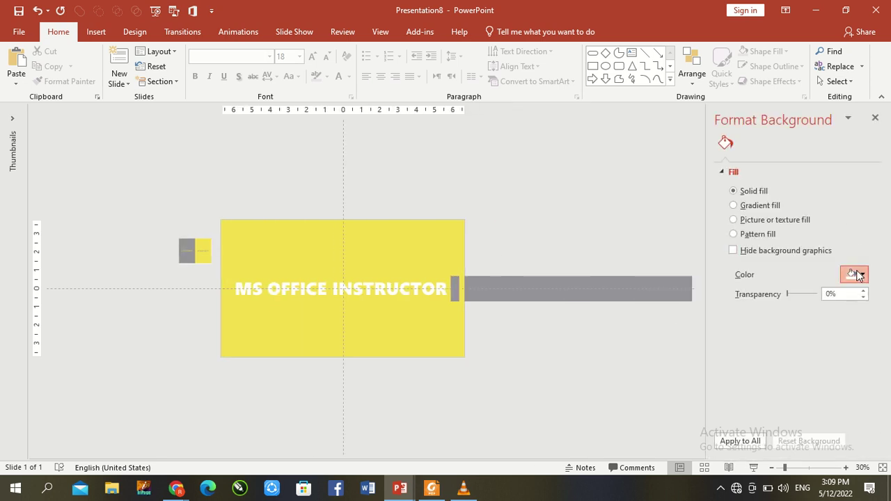
{"action": "left_click", "coordinate": [809, 440]}
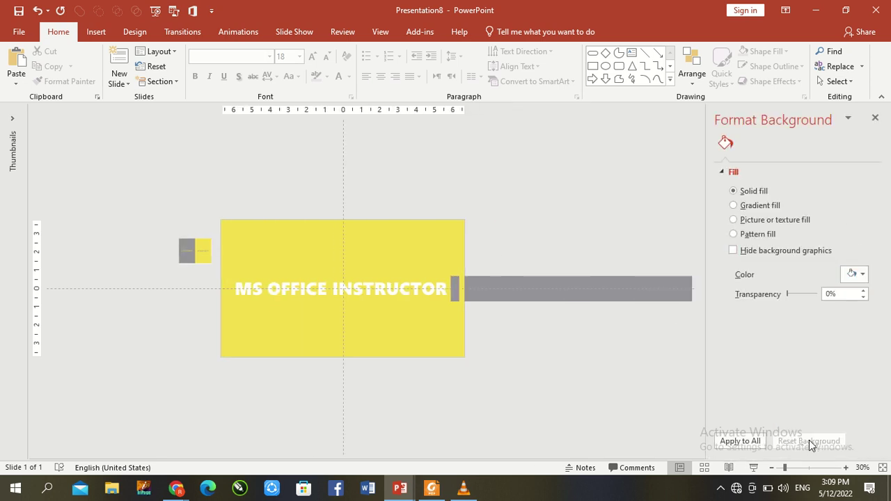
{"action": "left_click", "coordinate": [207, 241]}
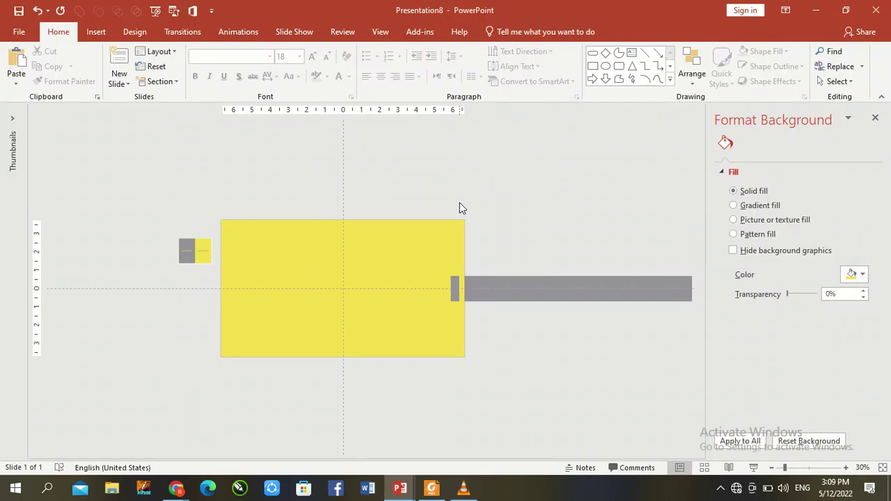
{"action": "left_click", "coordinate": [876, 118]}
- Turn on Auto-reverse in the Rectangle 6 animation's Effect Options
{"action": "left_click", "coordinate": [252, 31]}
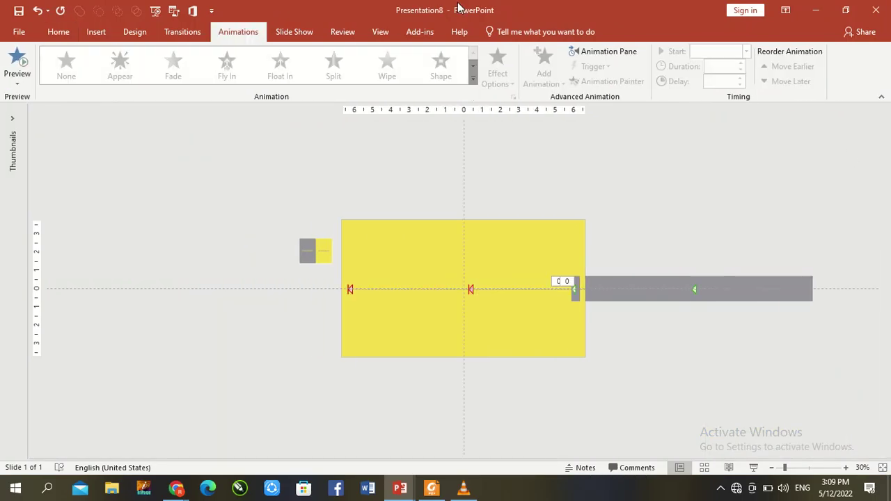
{"action": "left_click", "coordinate": [620, 51]}
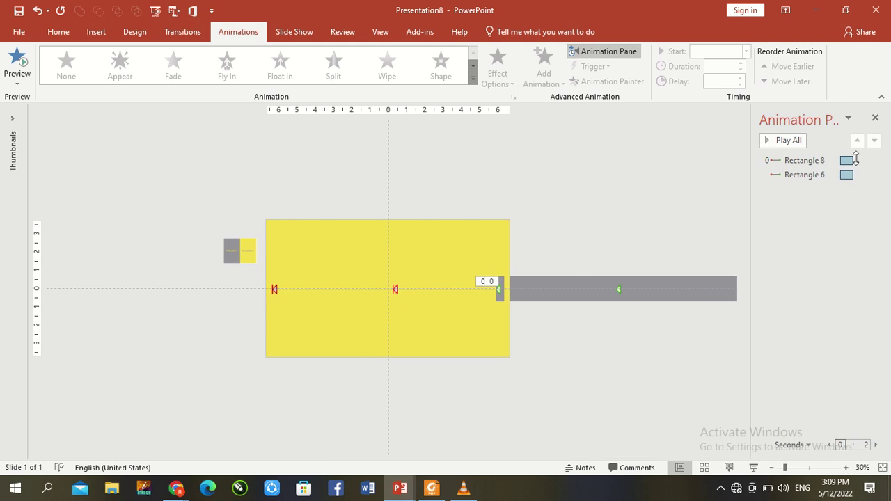
{"action": "left_click", "coordinate": [821, 175]}
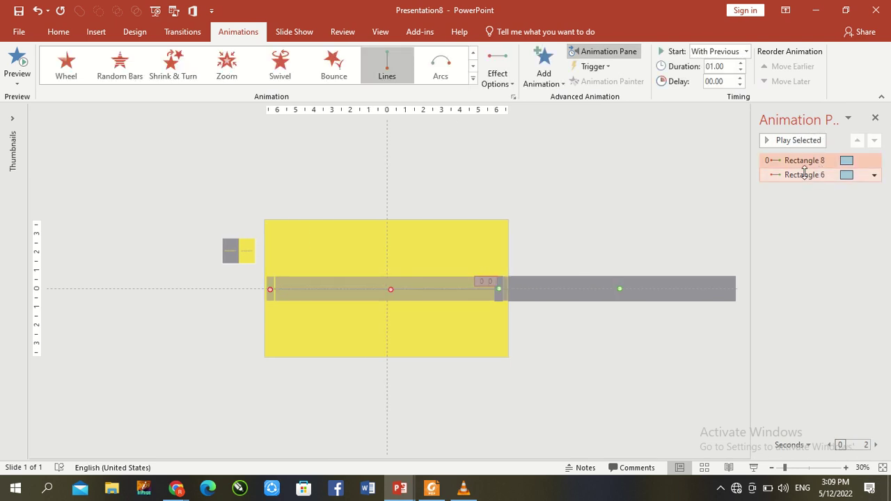
{"action": "right_click", "coordinate": [804, 174]}
{"action": "left_click", "coordinate": [807, 235]}
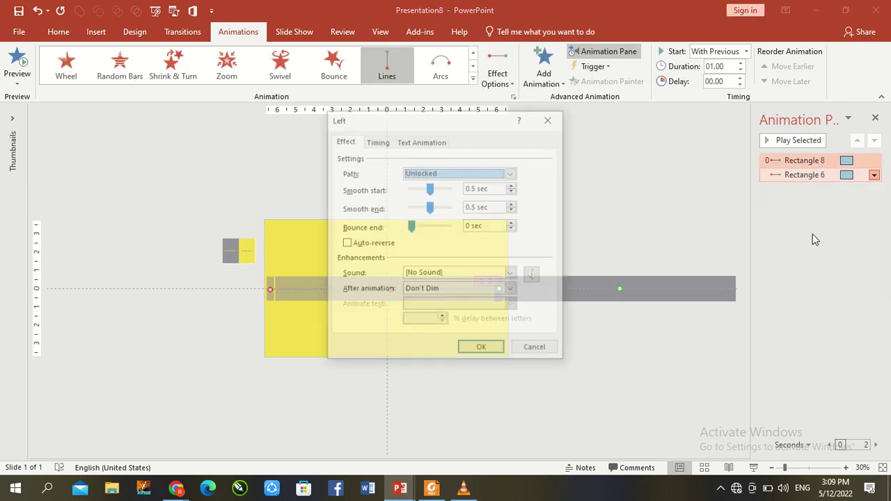
{"action": "left_click", "coordinate": [381, 245]}
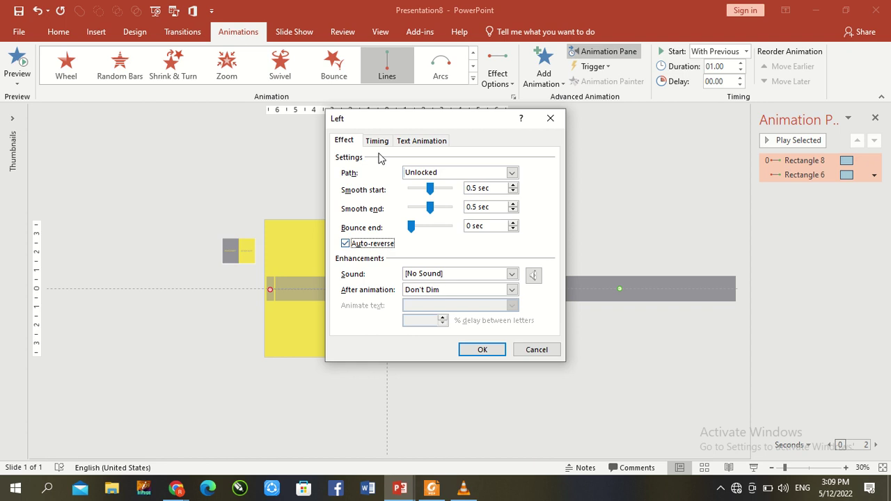
- Set the animation's Repeat timing to Until End of Slide
{"action": "left_click", "coordinate": [377, 141]}
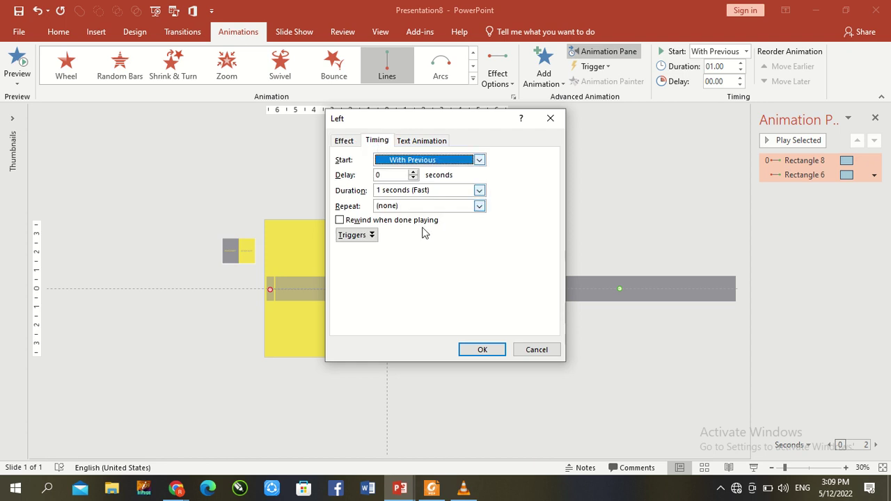
{"action": "left_click", "coordinate": [480, 206]}
{"action": "left_click", "coordinate": [429, 286]}
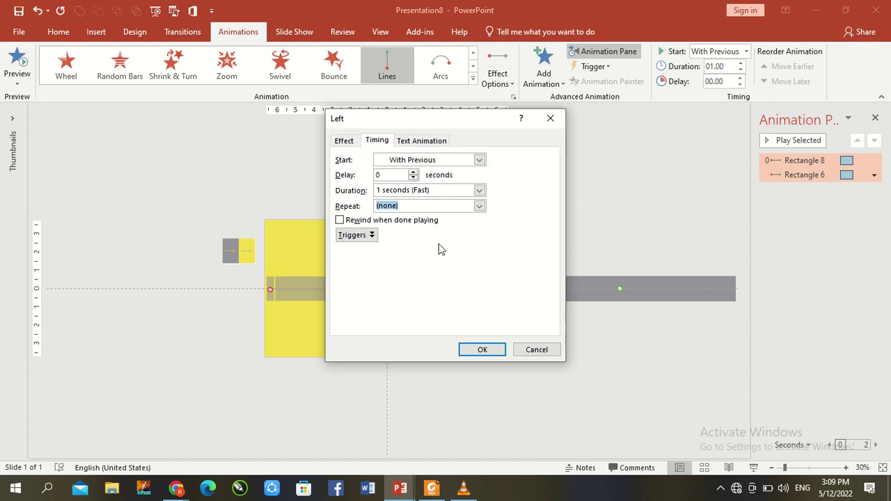
{"action": "left_click", "coordinate": [480, 206]}
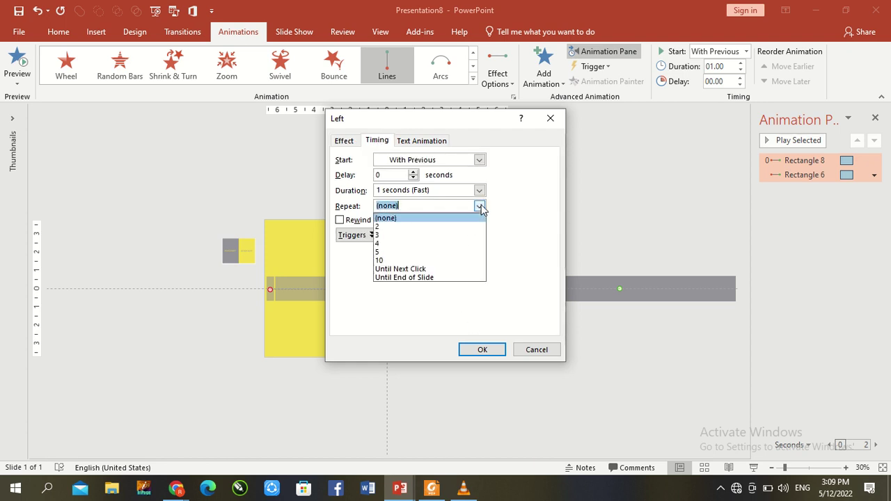
{"action": "left_click", "coordinate": [423, 270]}
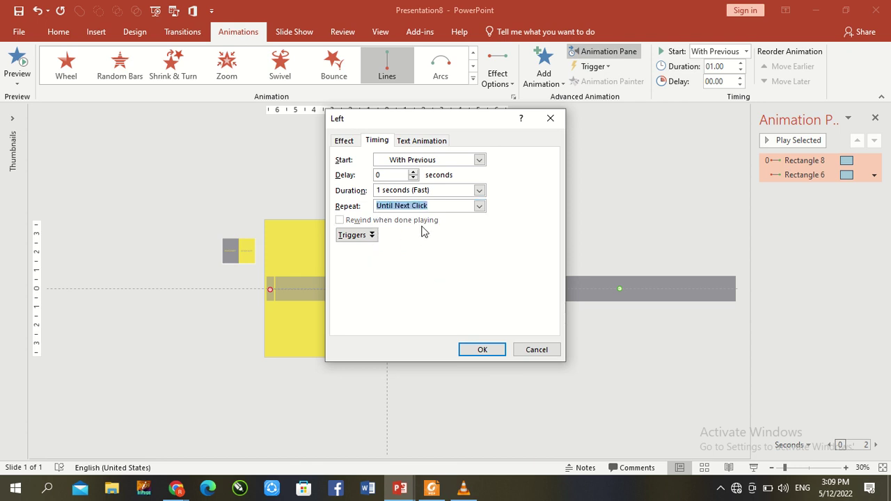
{"action": "left_click", "coordinate": [479, 206]}
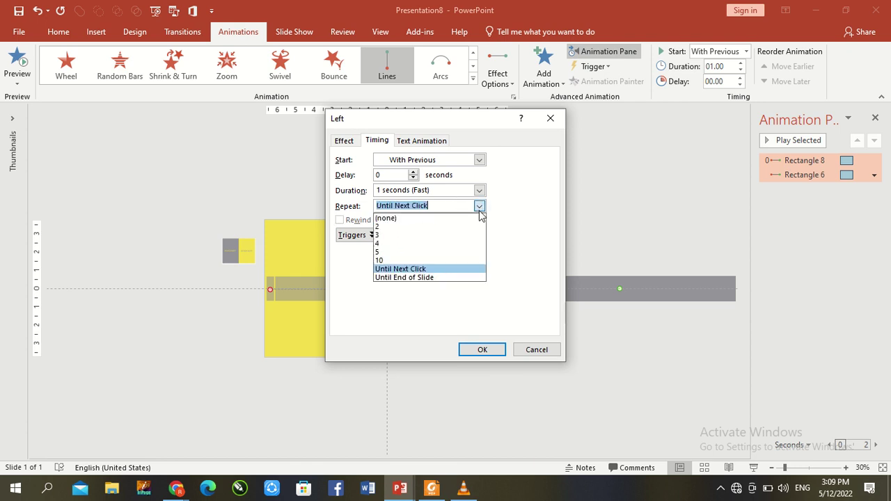
{"action": "left_click", "coordinate": [433, 277]}
{"action": "left_click", "coordinate": [483, 350]}
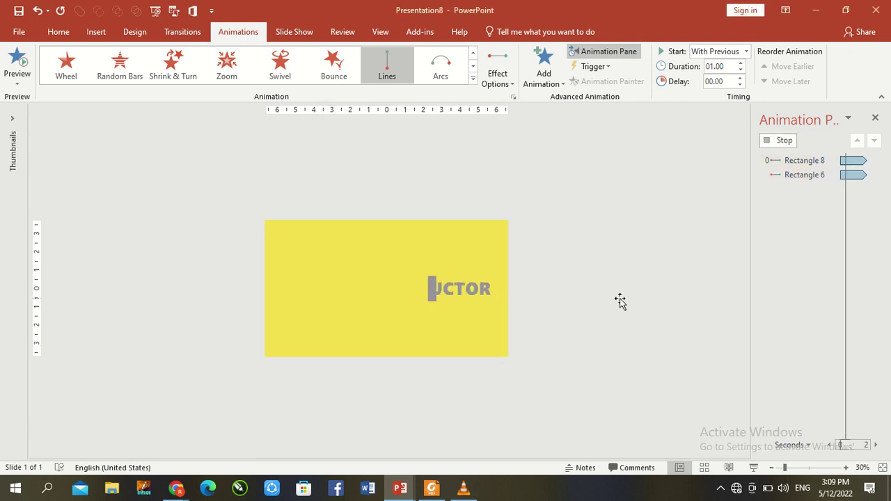